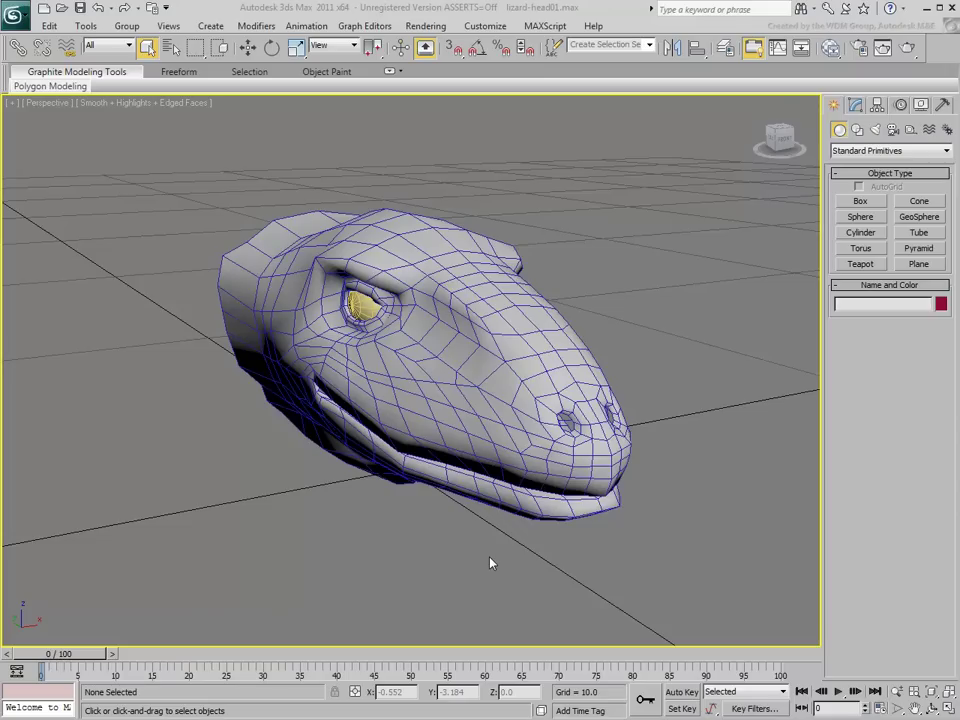
Step: Ring one edge at the back of the lizard head and connect it into a new encircling edge loop
alt+middle_drag(491, 564, 486, 495)
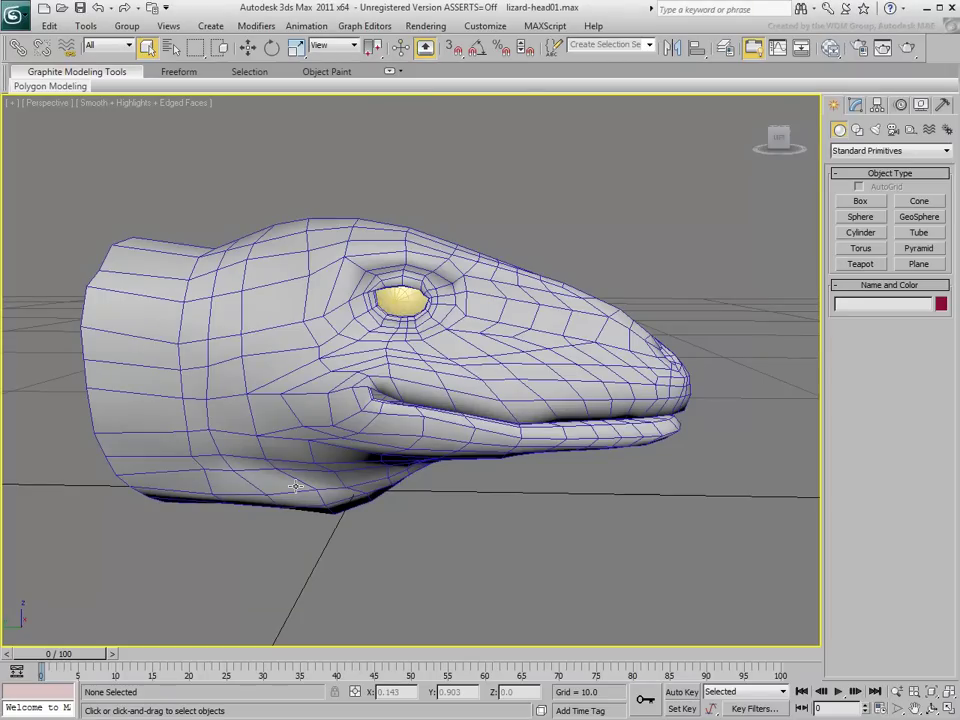
click(279, 423)
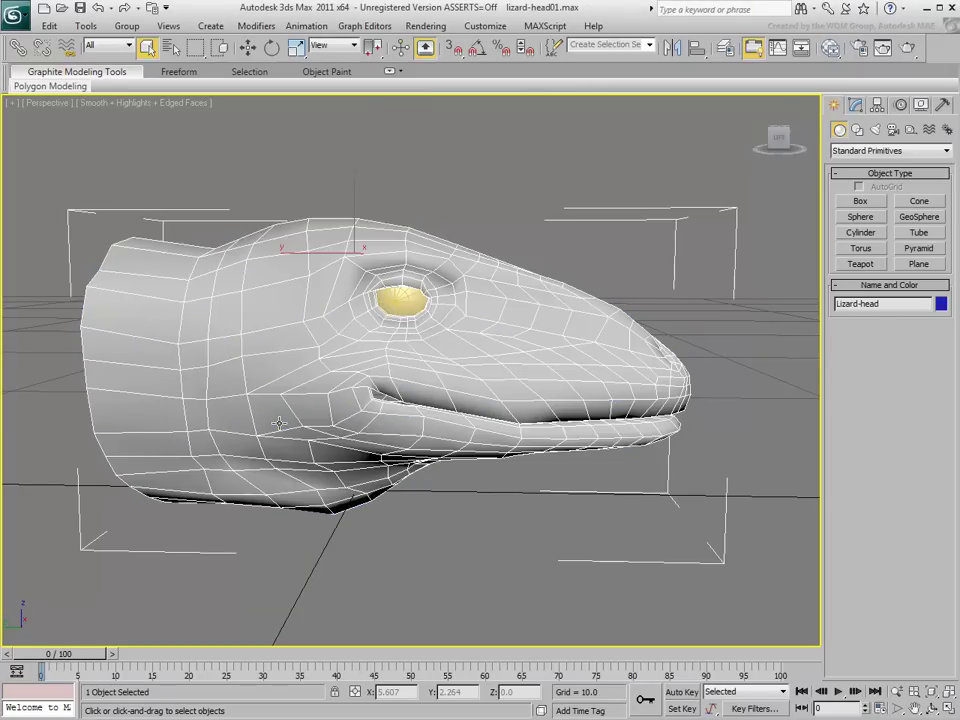
click(857, 106)
click(866, 316)
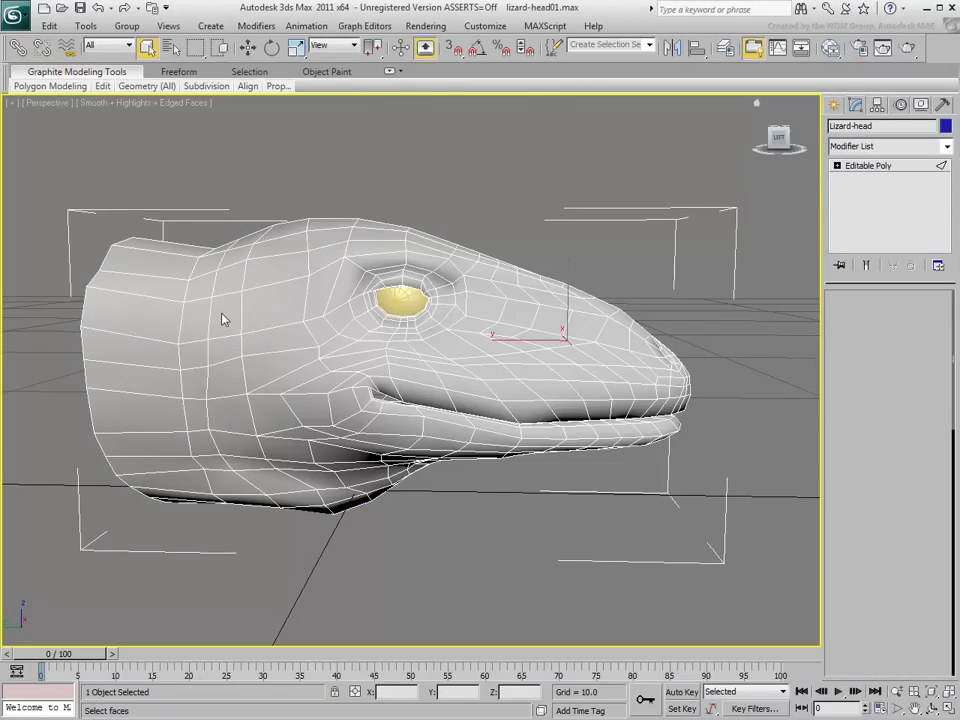
click(126, 336)
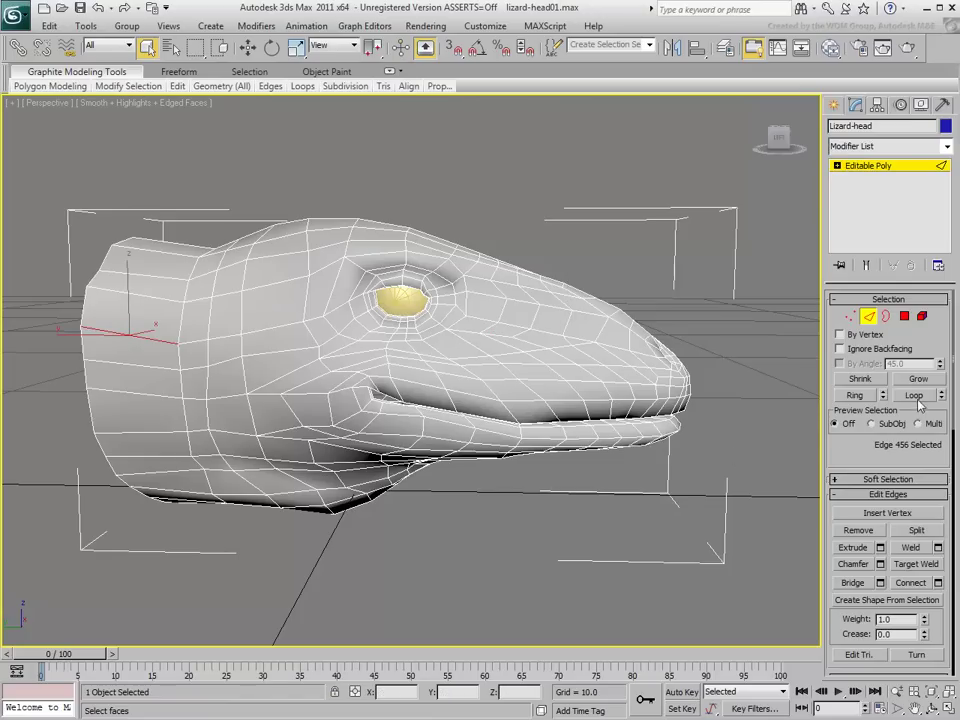
click(857, 395)
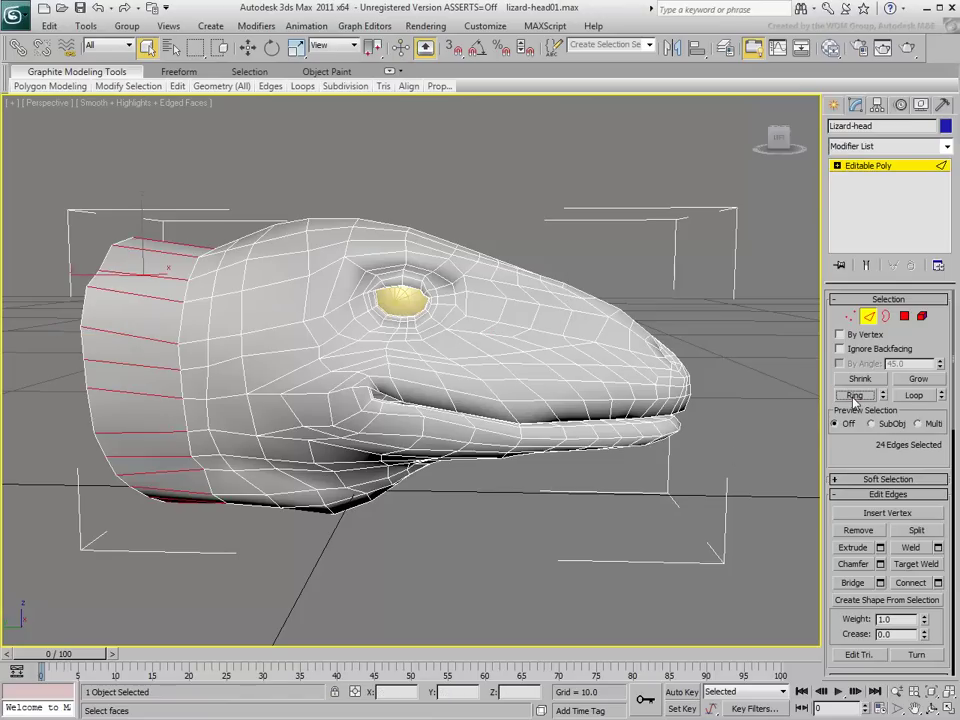
click(912, 585)
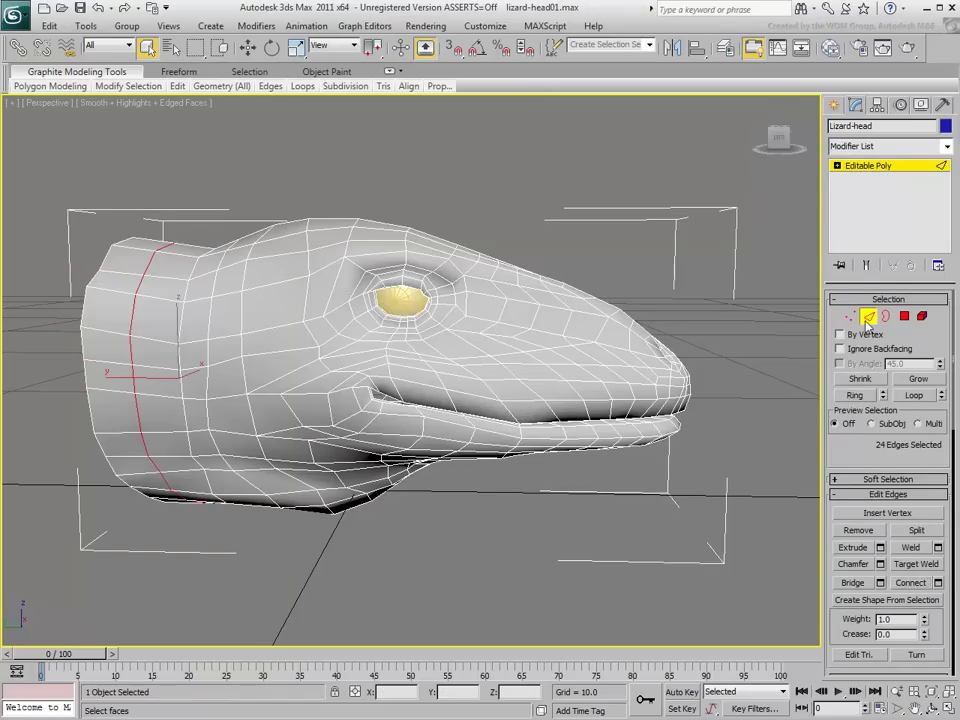
key(2)
click(195, 563)
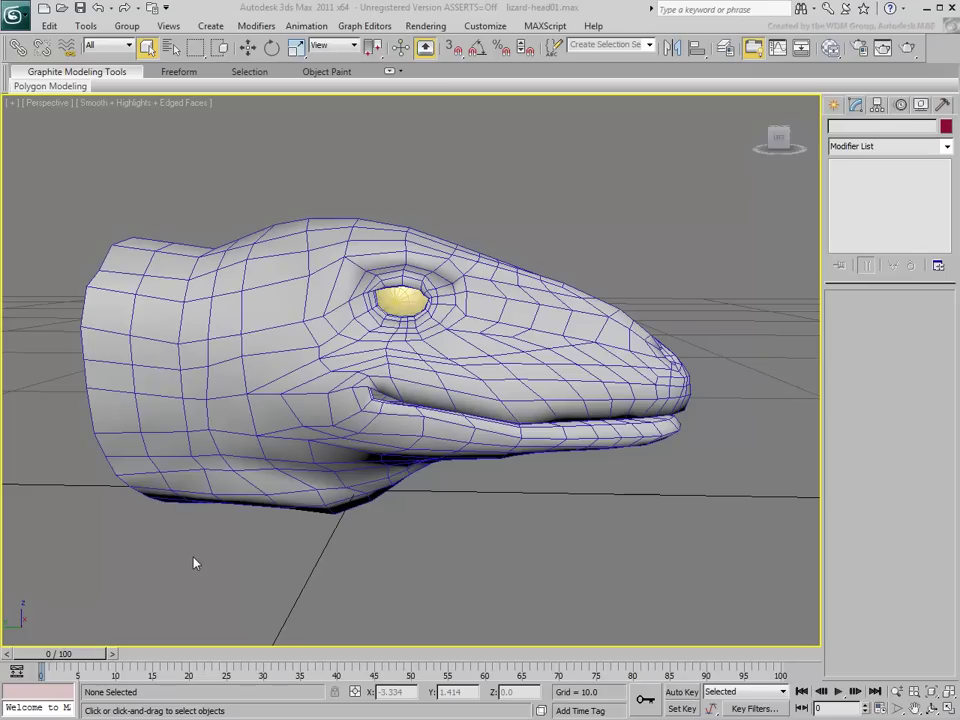
Step: Add an Unwrap UVW modifier to the lizard head
click(400, 420)
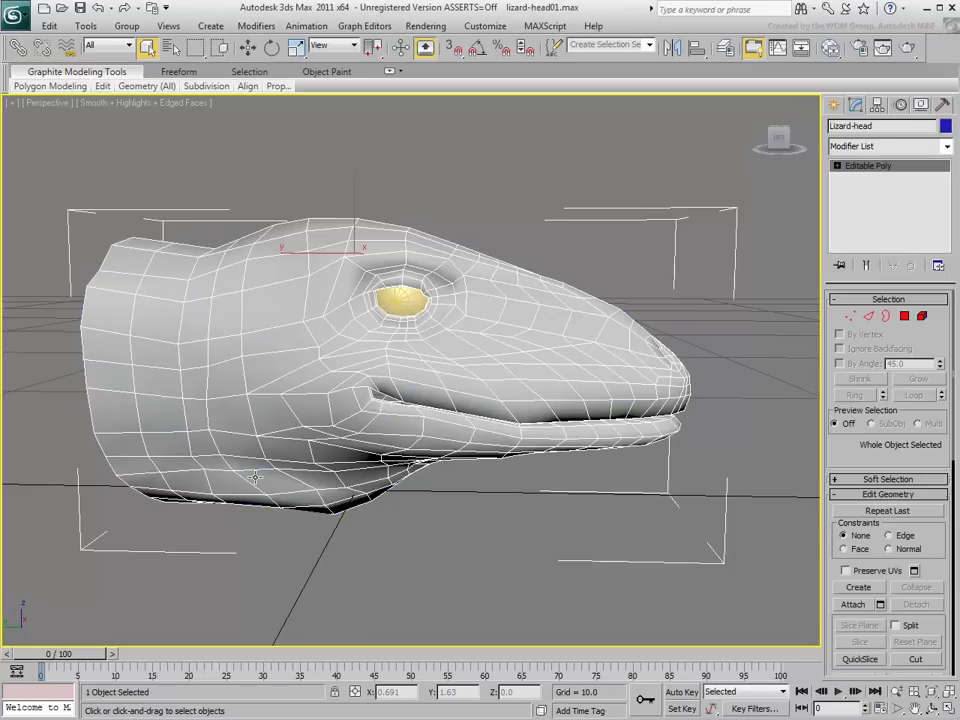
alt+middle_drag(400, 420, 796, 188)
click(946, 146)
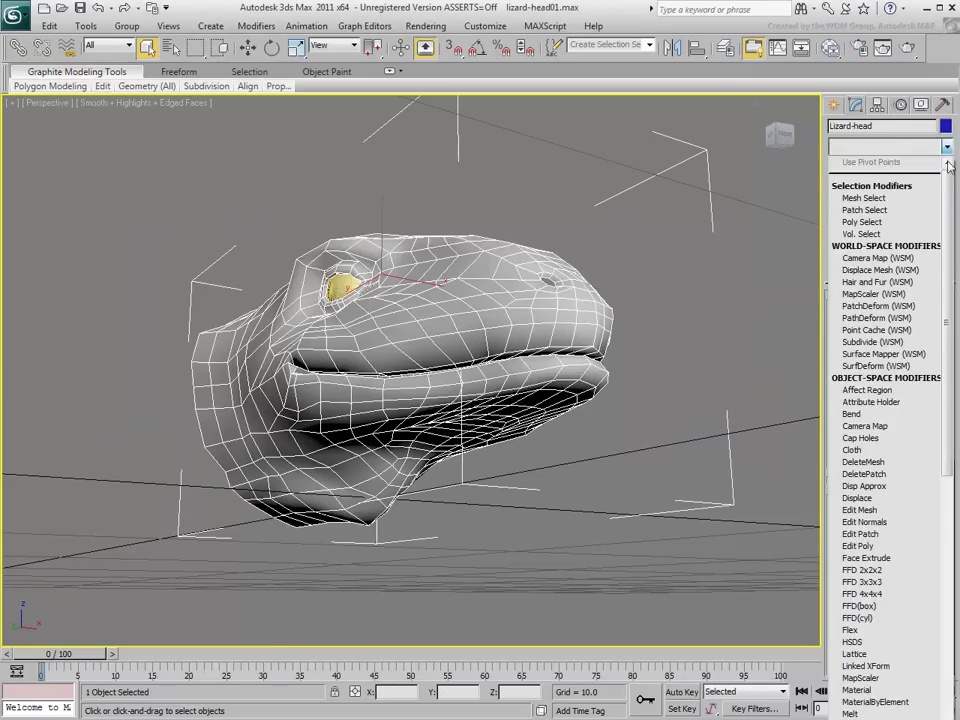
drag(946, 175, 946, 505)
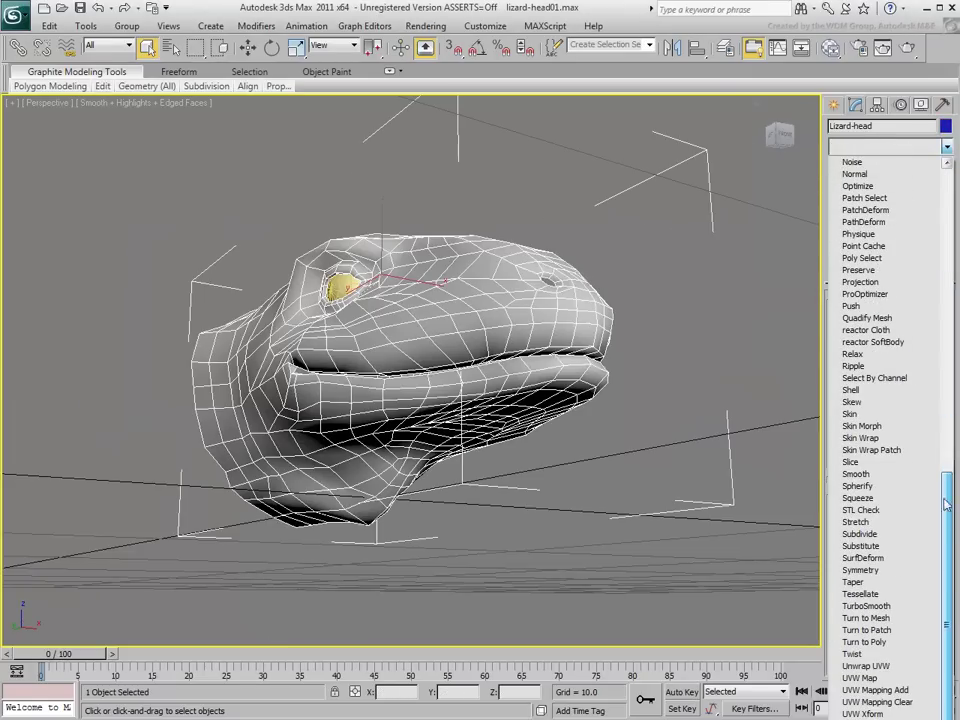
click(866, 665)
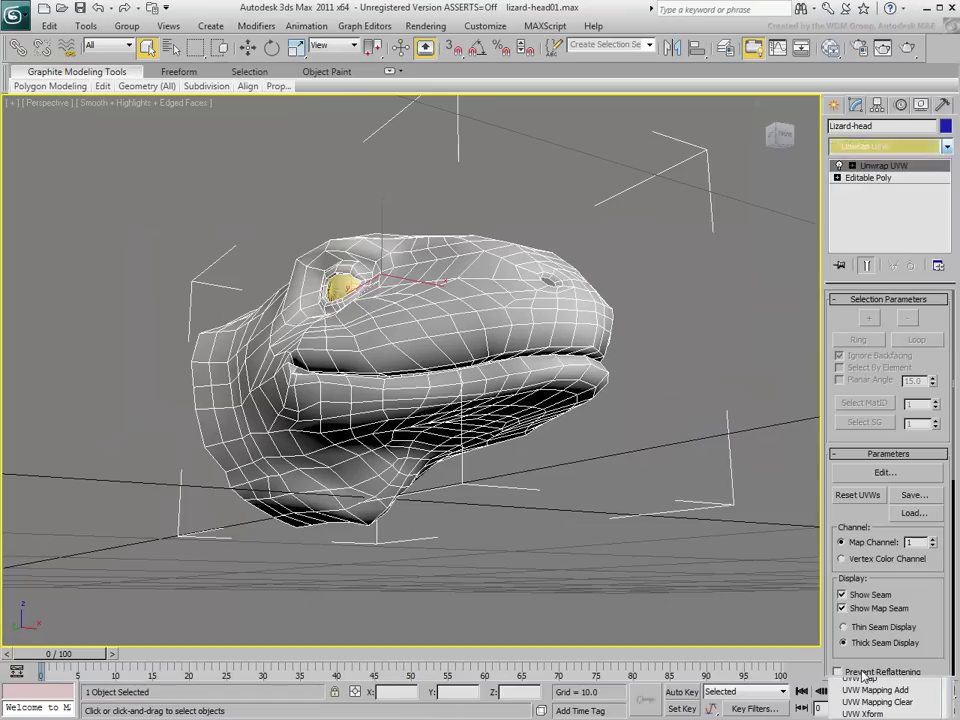
Step: Switch the Unwrap UVW modifier to Edge level with Show Map Seam turned off
click(851, 165)
click(877, 190)
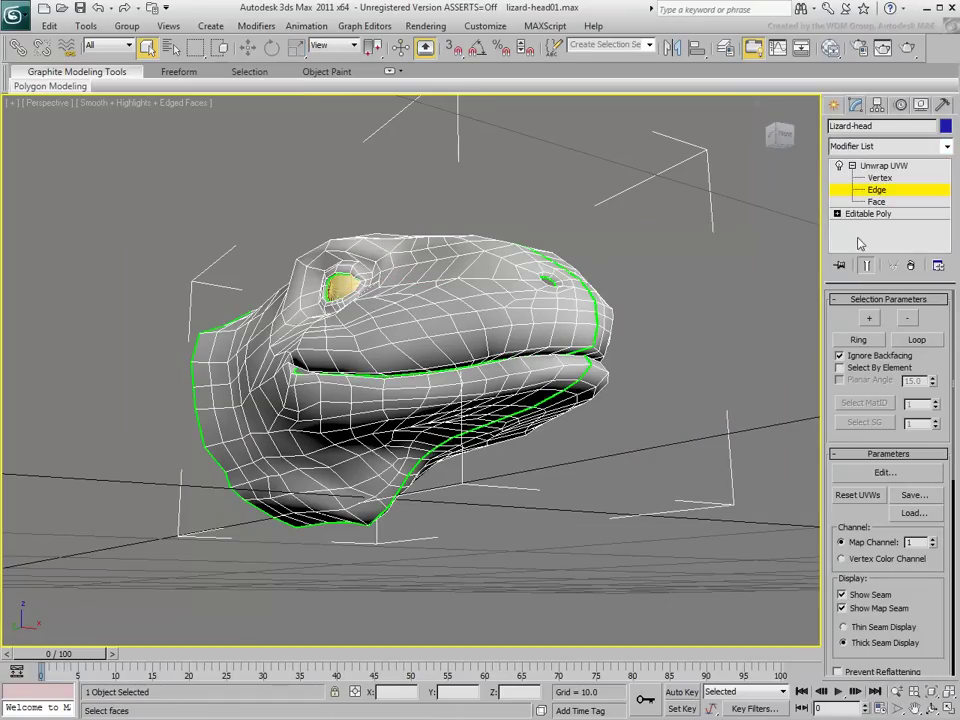
click(858, 608)
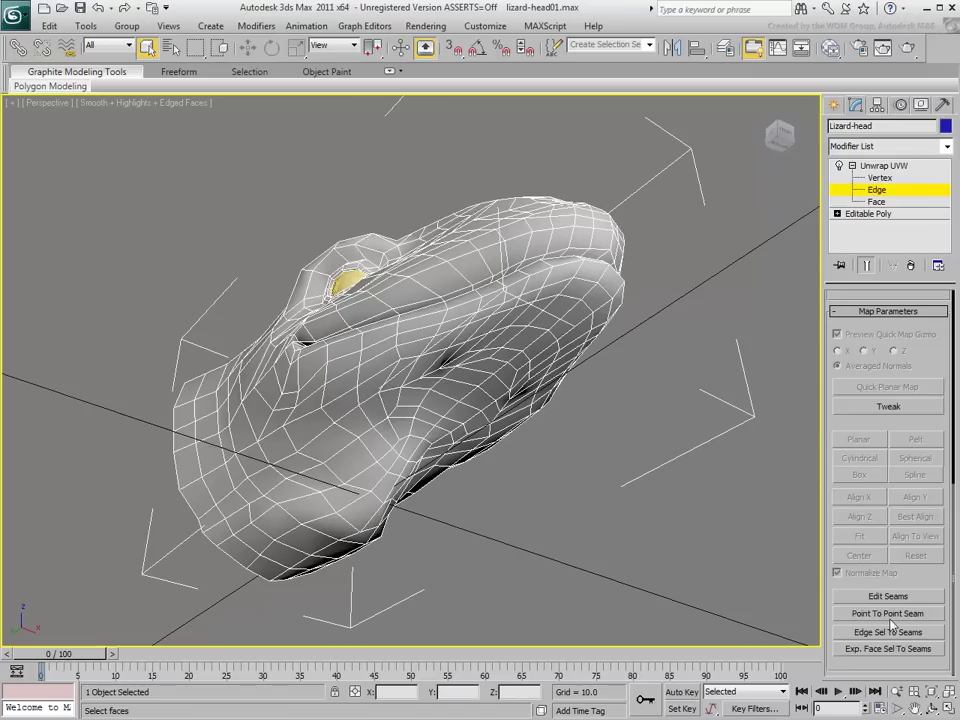
Step: Start a Point To Point Seam under the jaw and run it to the lower lip
click(889, 617)
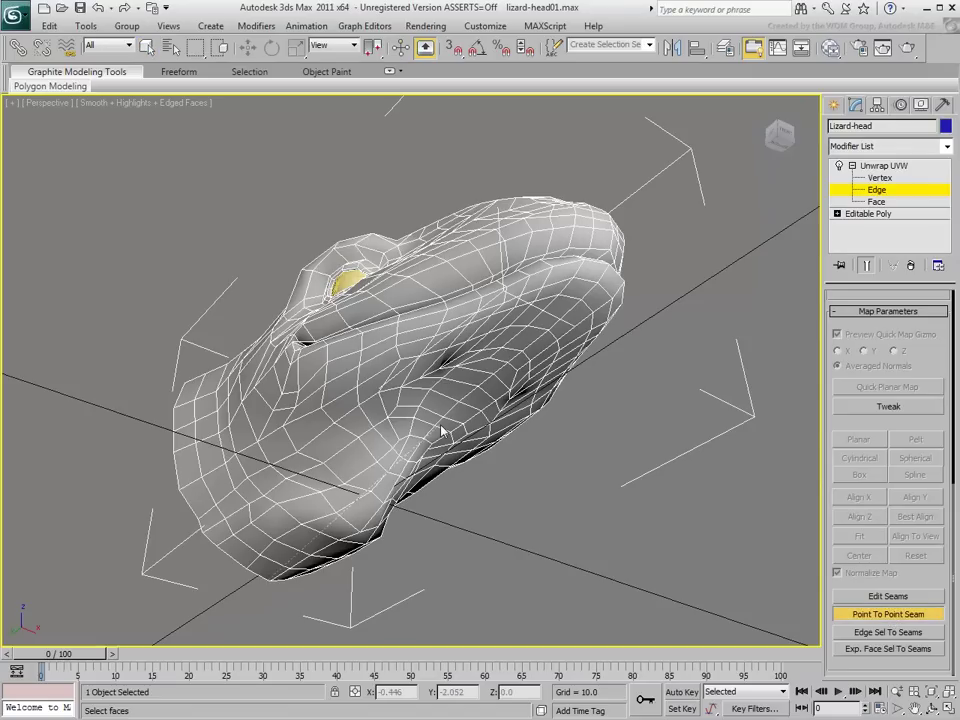
click(595, 293)
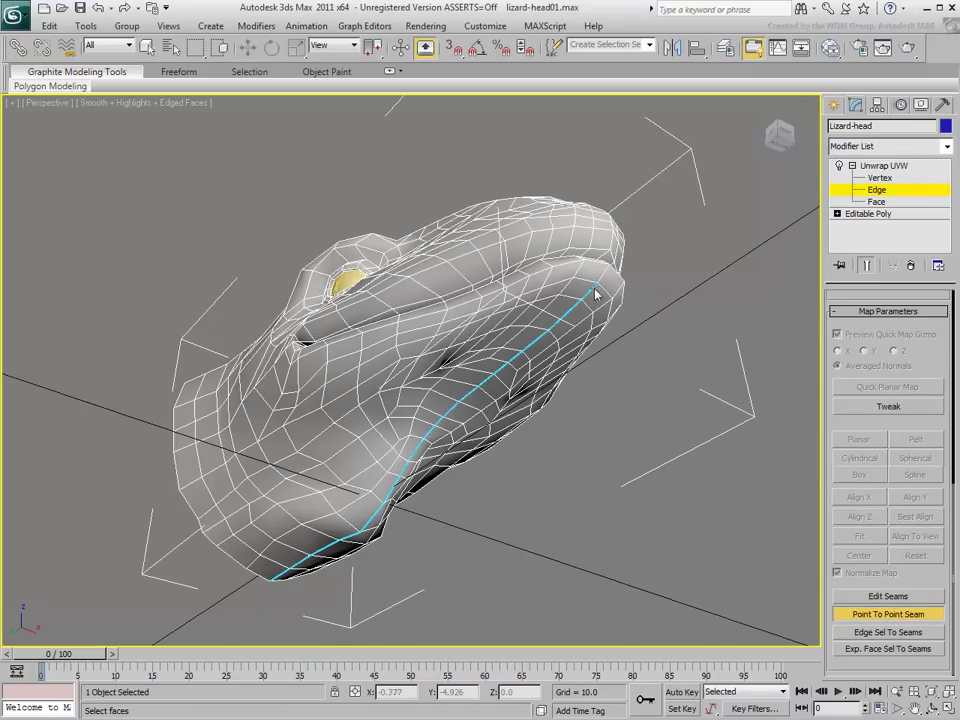
alt+middle_drag(595, 293, 533, 400)
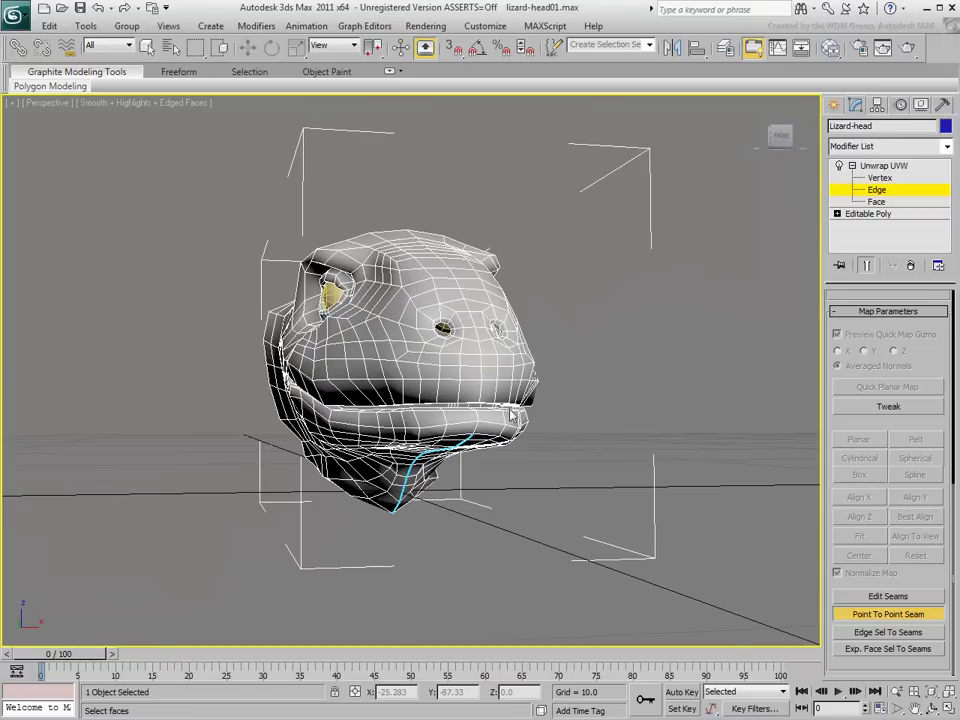
scroll(500, 400, up, 4)
click(340, 403)
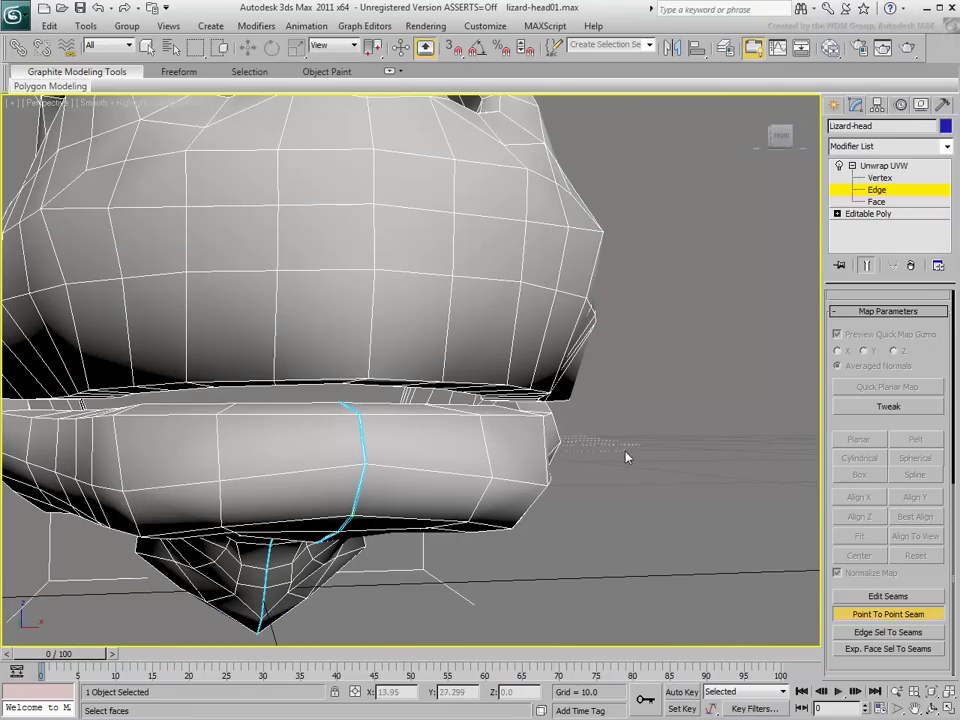
Step: Continue the seam across the upper lip and up the centre of the snout, then finish it
alt+middle_drag(626, 457, 557, 465)
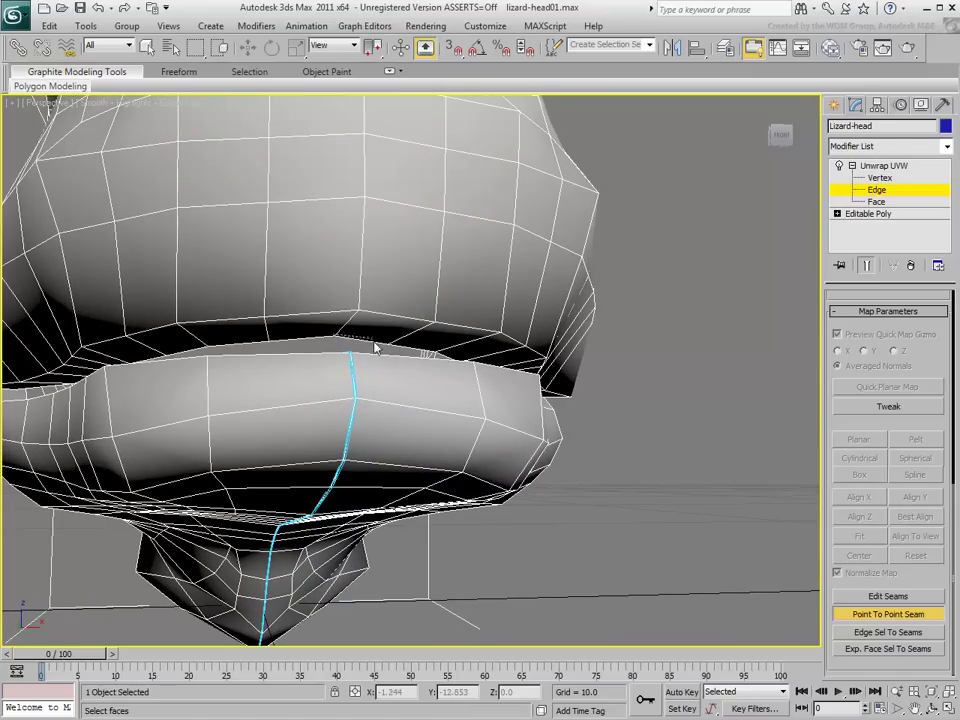
click(365, 197)
scroll(439, 272, down, 5)
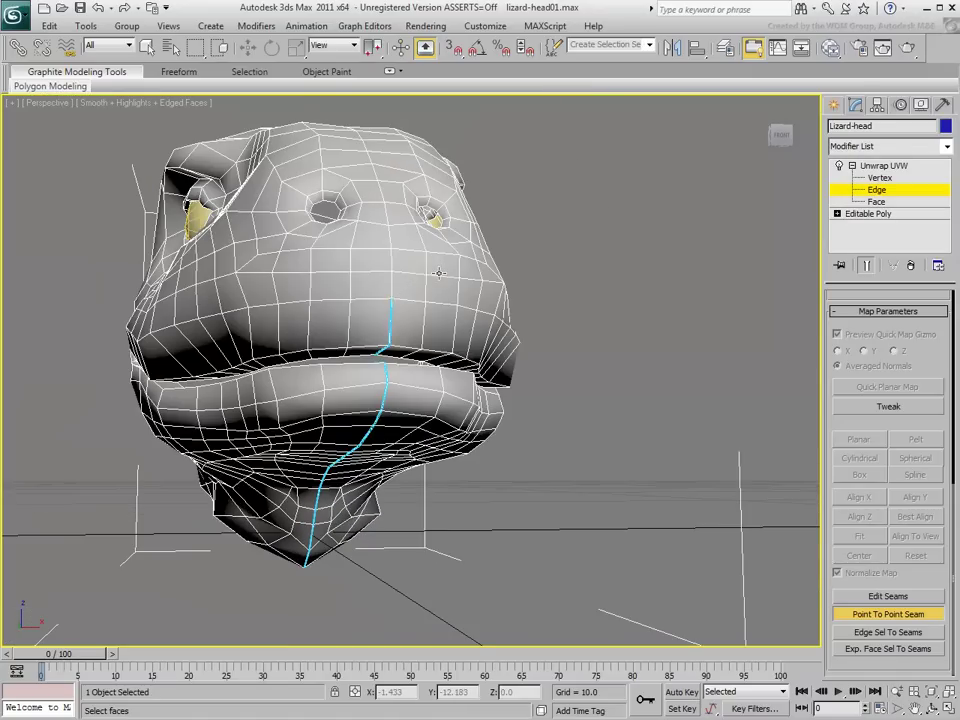
alt+middle_drag(439, 272, 432, 320)
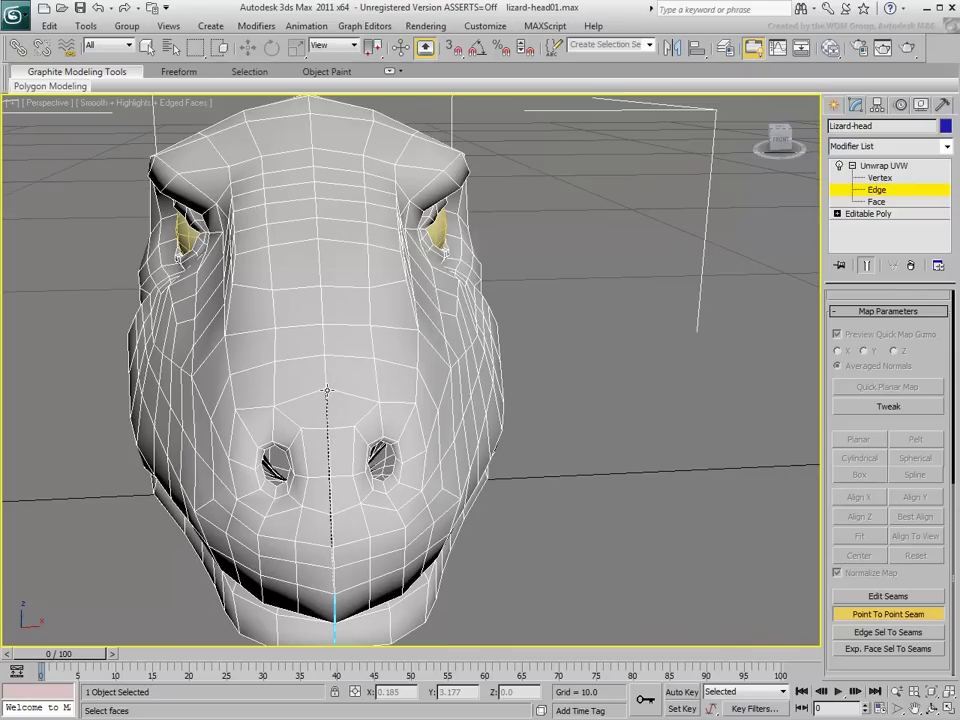
click(326, 391)
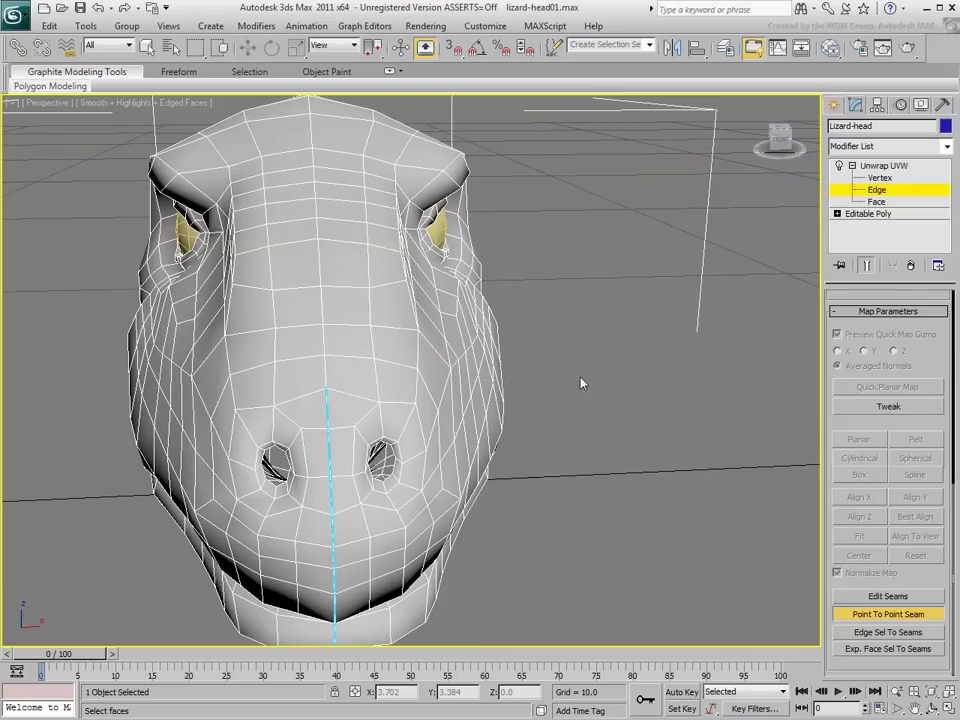
alt+middle_drag(580, 383, 530, 395)
scroll(687, 393, down, 4)
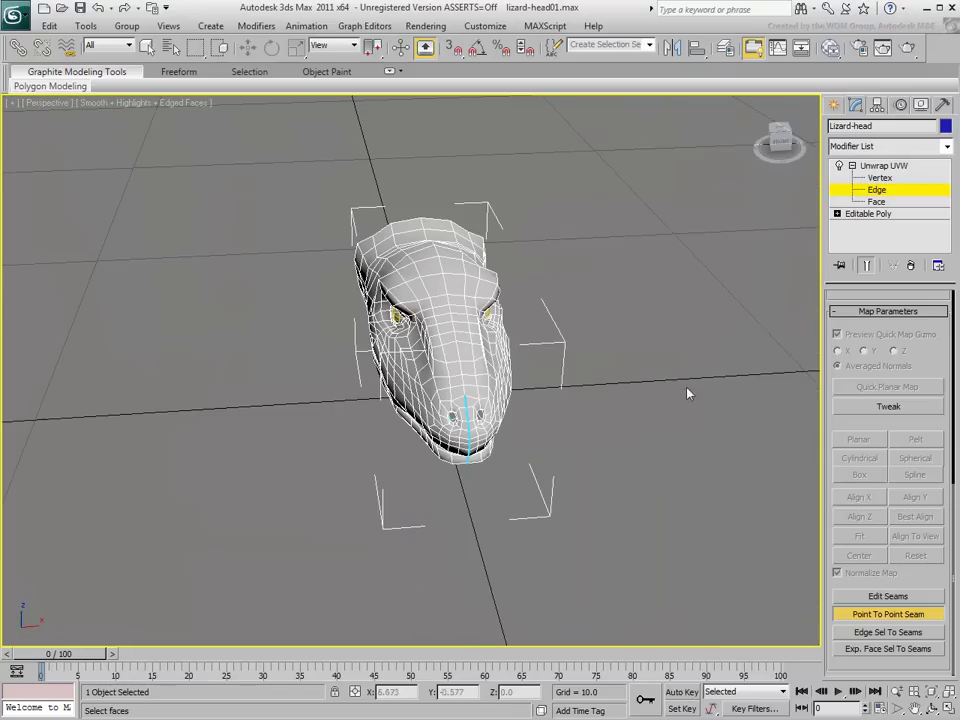
click(876, 613)
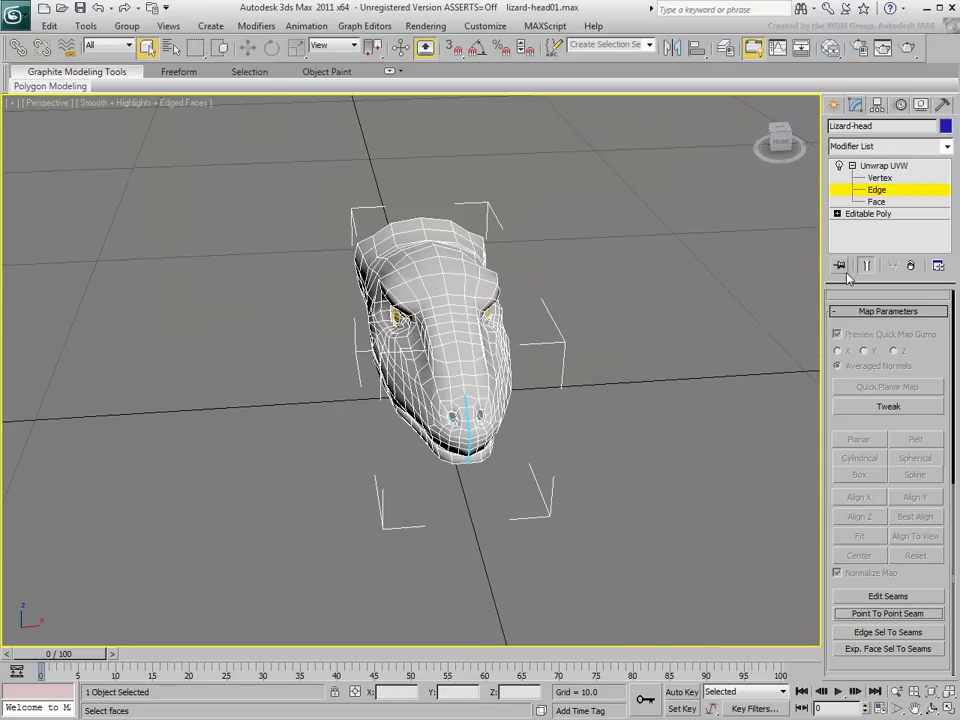
Step: Select all of the head's faces and apply Pelt mapping with the stretcher selected
click(876, 201)
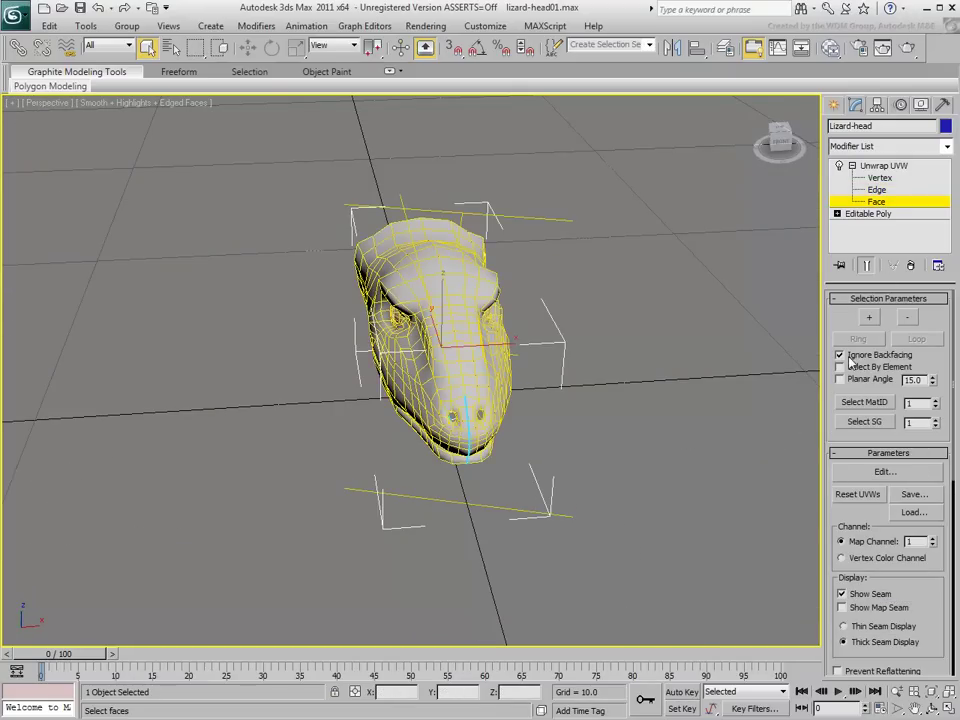
click(706, 400)
drag(267, 172, 623, 565)
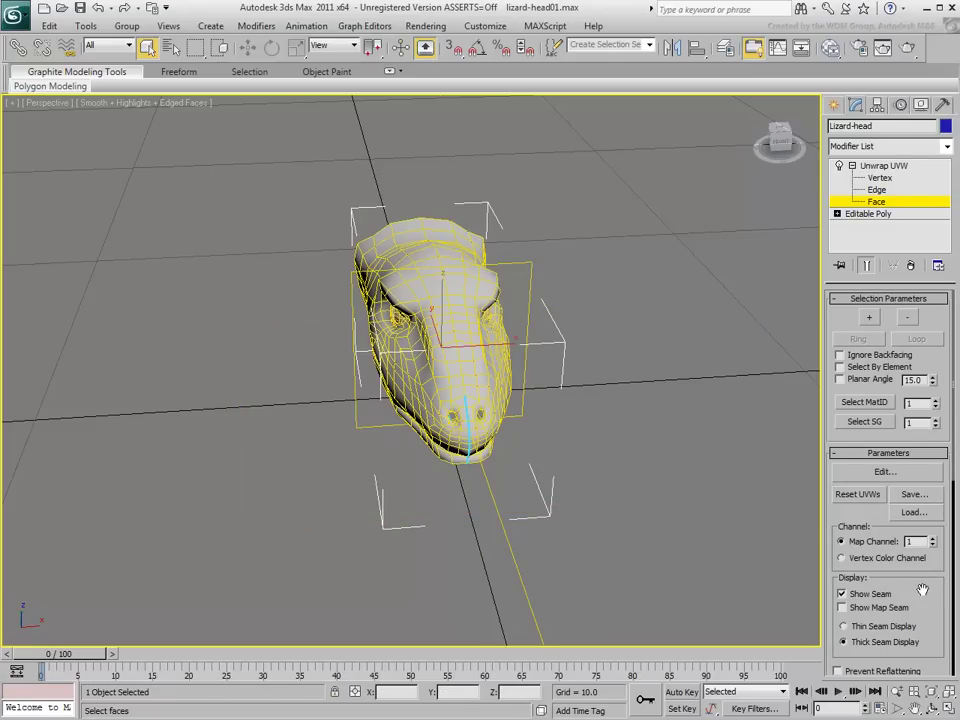
drag(918, 610, 914, 287)
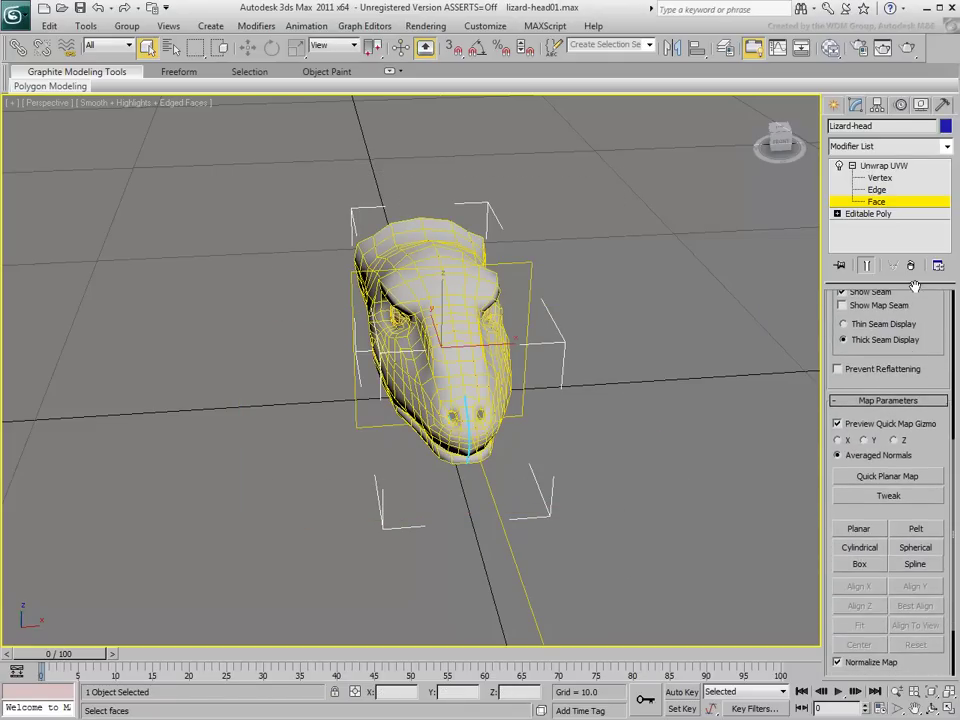
click(916, 528)
click(624, 360)
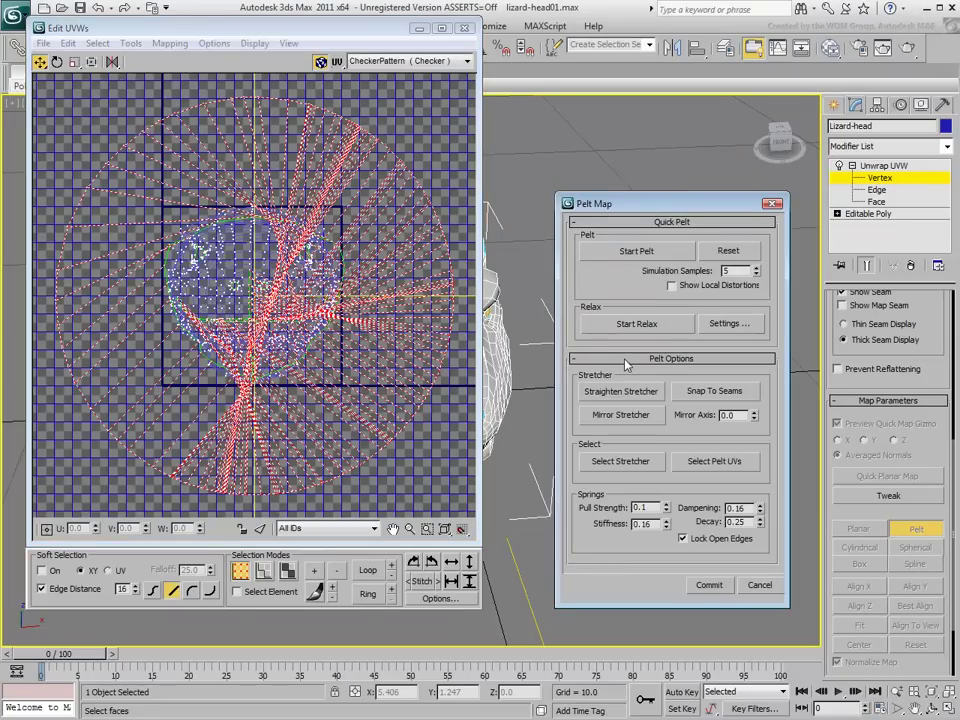
click(640, 466)
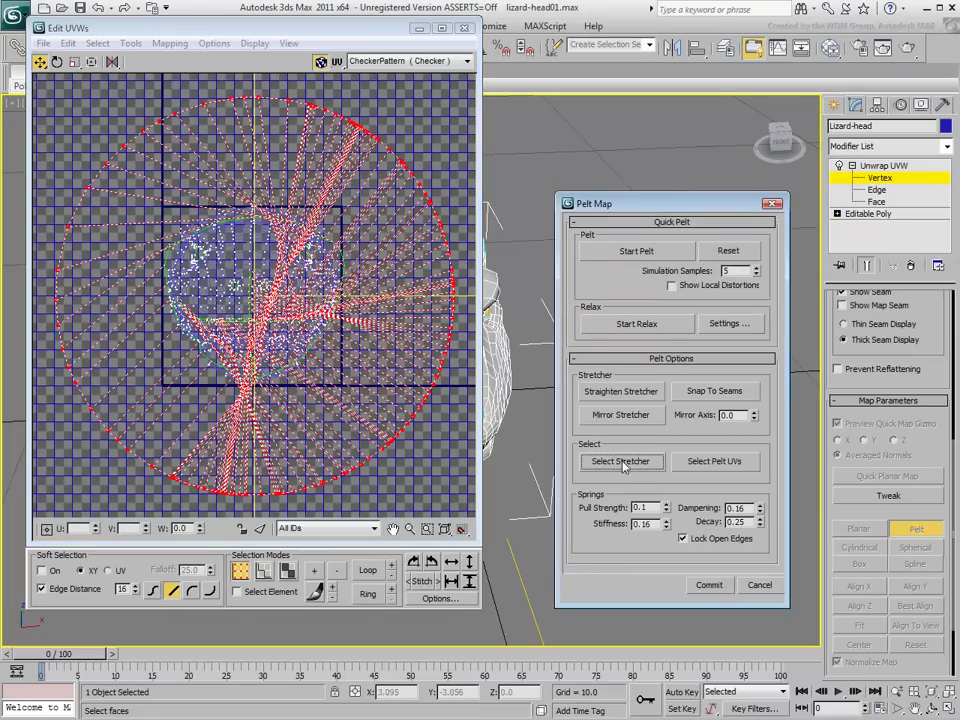
Step: Rotate the pelt stretcher until its lines lie horizontal
right_click(238, 188)
click(252, 216)
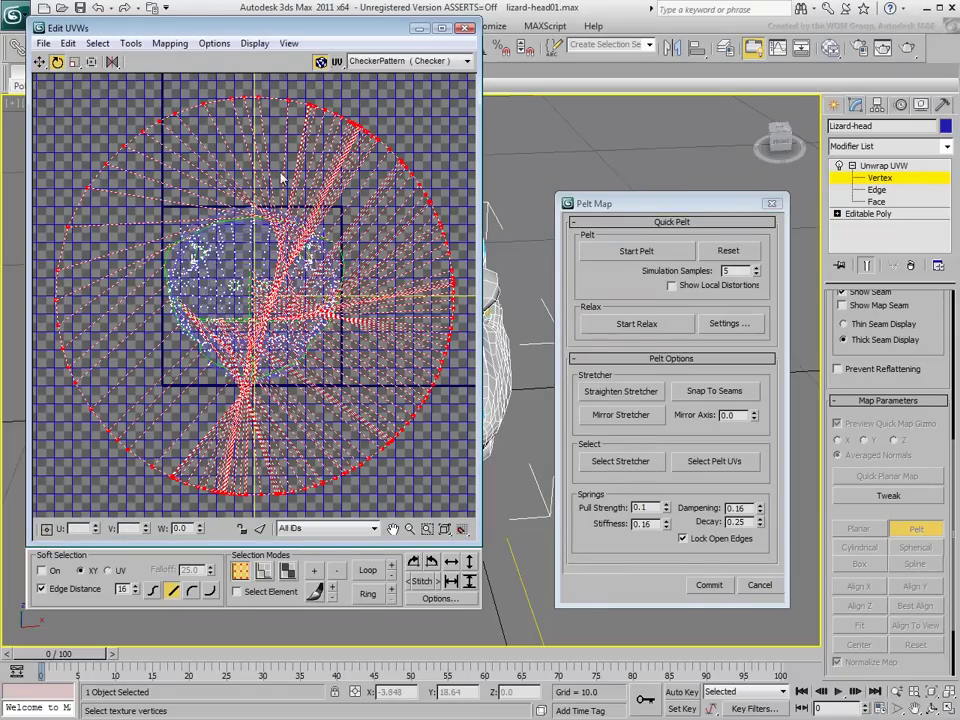
drag(310, 112, 256, 3)
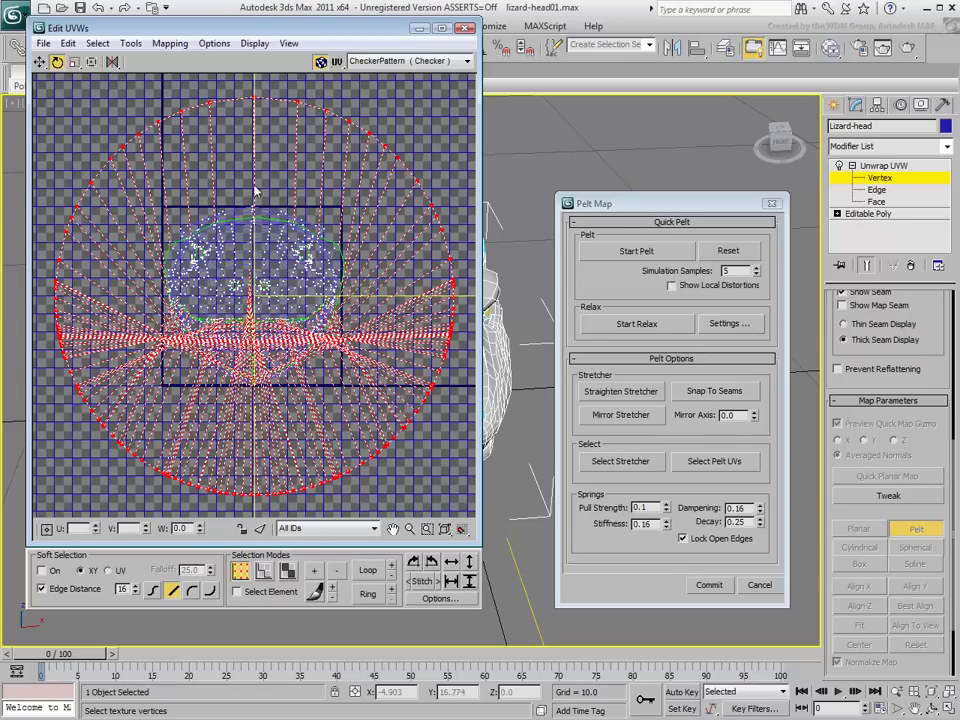
scroll(260, 212, down, 4)
scroll(263, 222, down, 2)
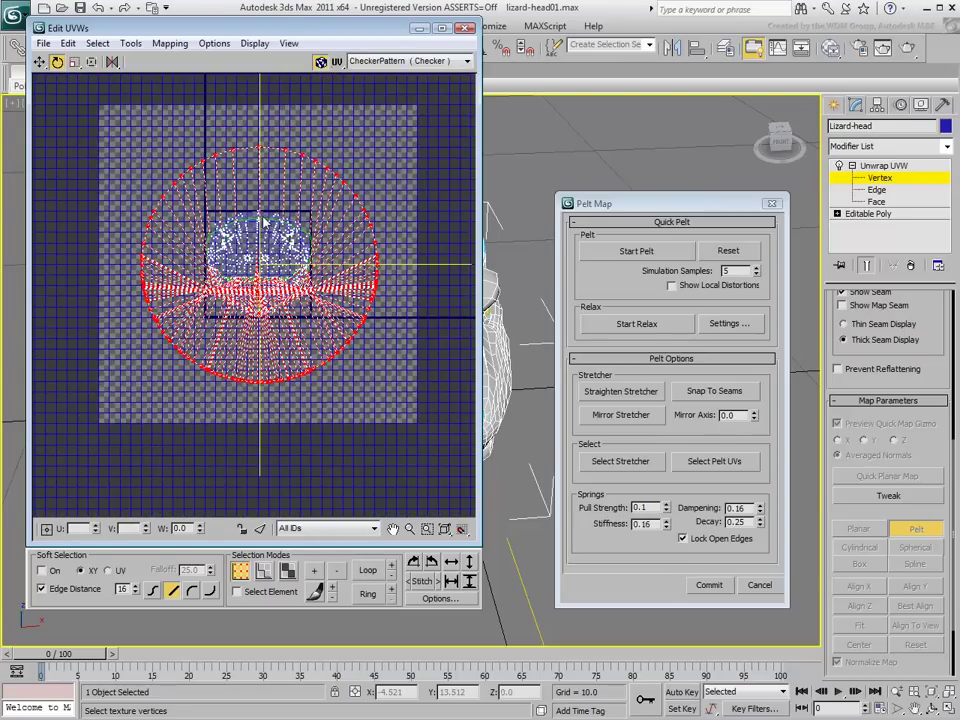
Step: Scale the stretcher circle up evenly around the head's UVs
right_click(263, 248)
click(286, 289)
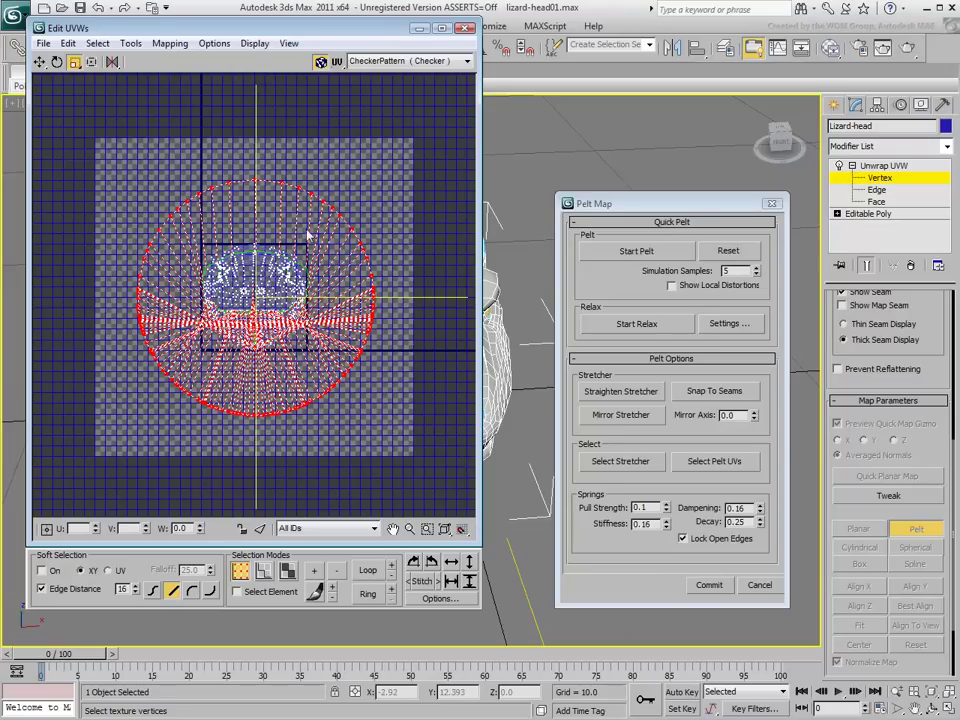
drag(311, 193, 321, 154)
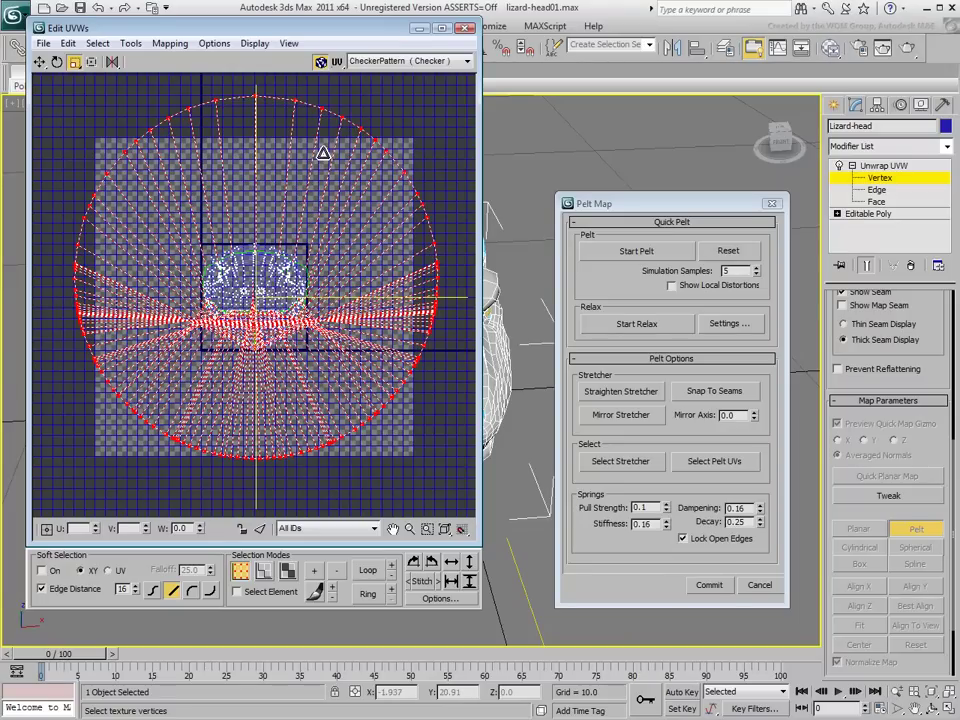
Step: Run and stop the pelt simulation, commit it, and shrink the flattened UVs into the texture square
click(637, 251)
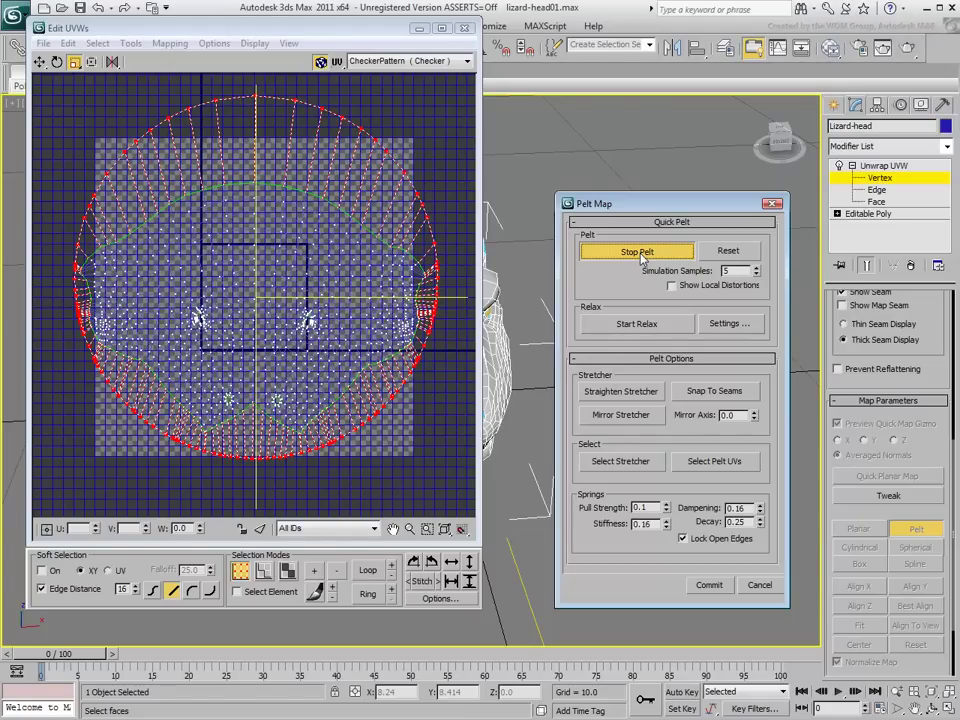
click(642, 256)
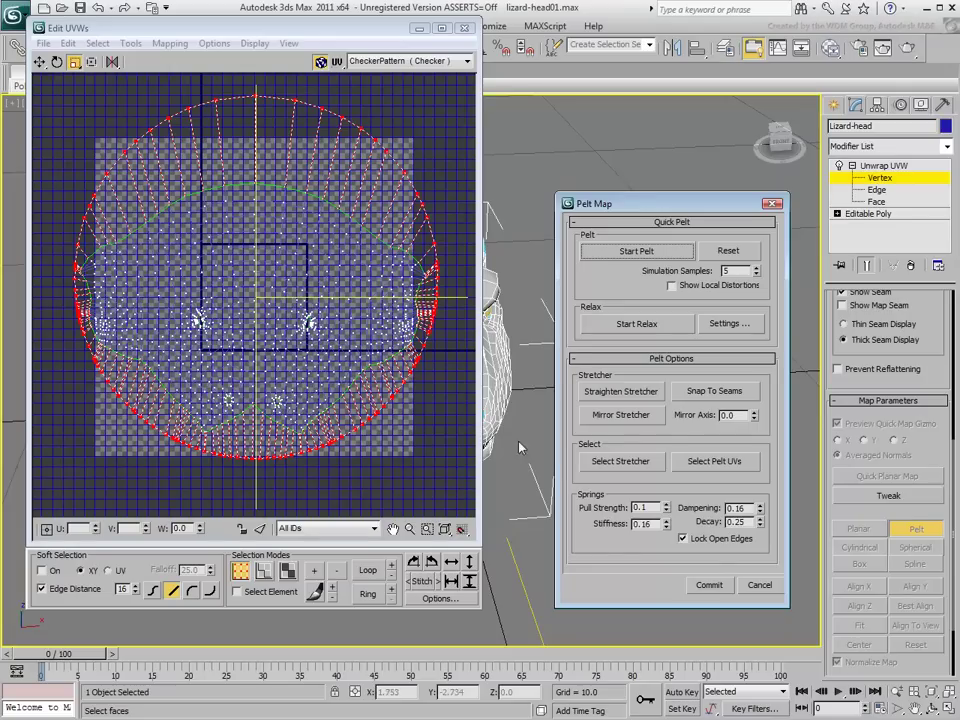
click(707, 587)
drag(268, 274, 262, 366)
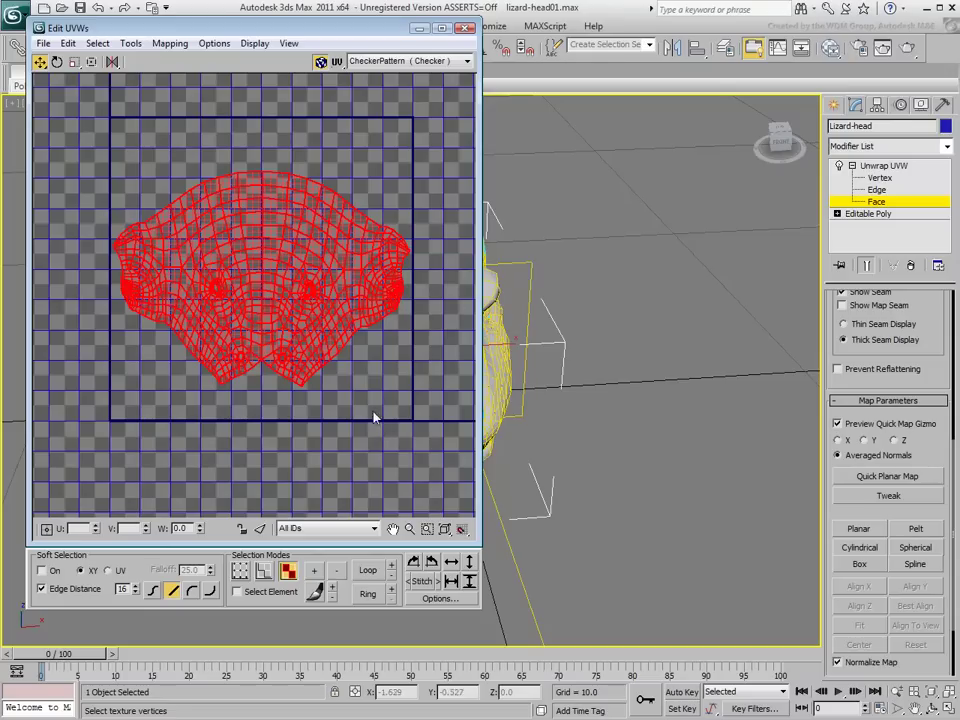
Step: Close Edit UVWs, convert the lizard head to Editable Poly, and deselect it
click(464, 29)
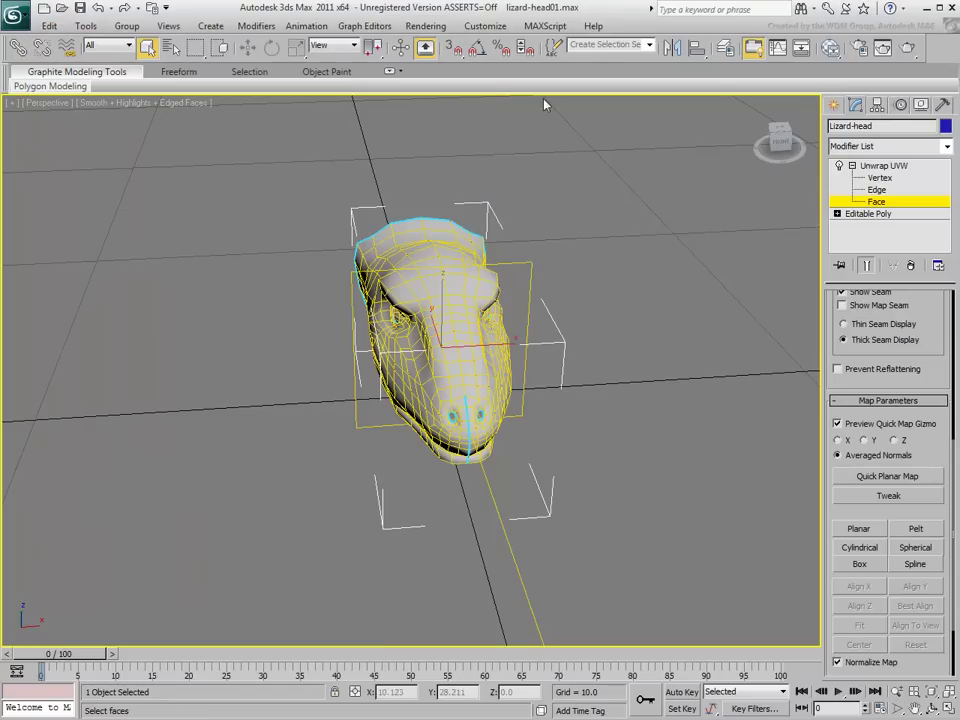
key(ctrl+b)
alt+middle_drag(741, 250, 650, 342)
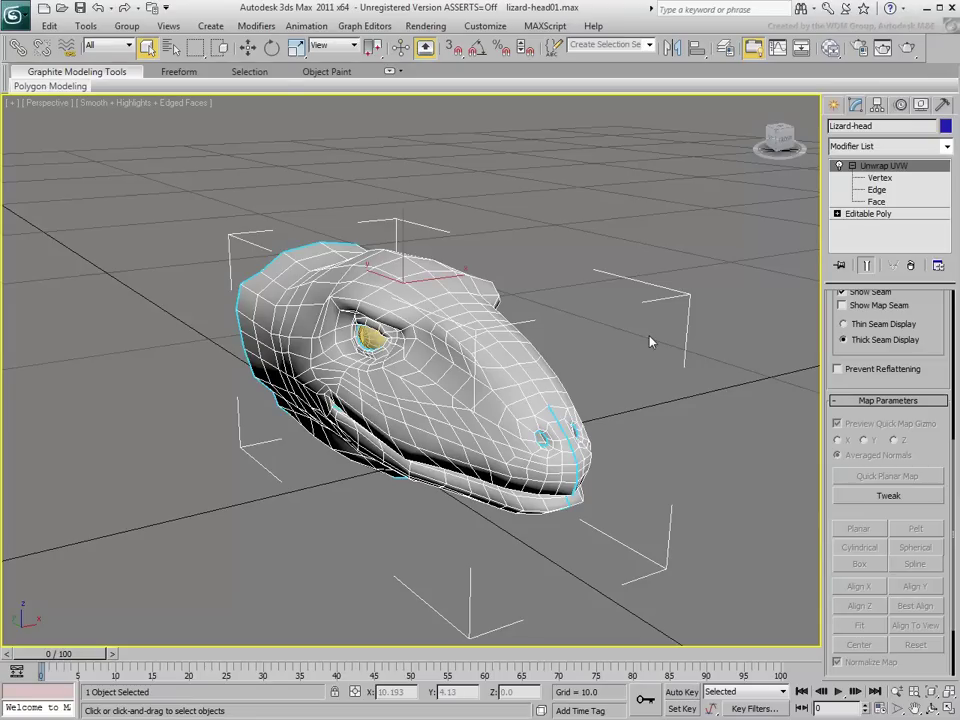
right_click(463, 362)
mouse_move(500, 504)
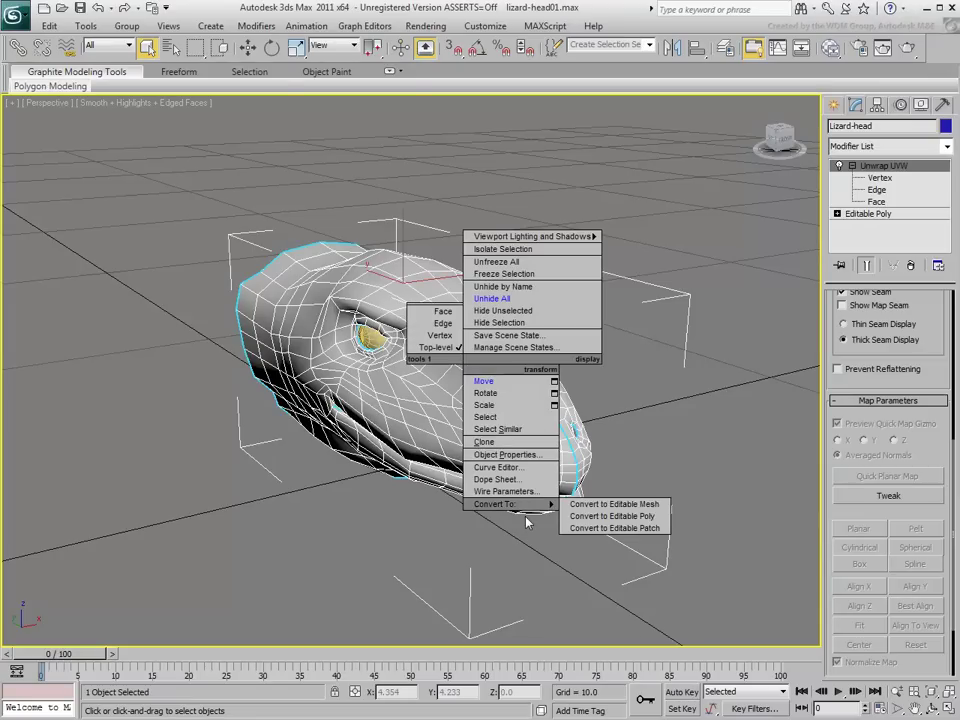
click(614, 518)
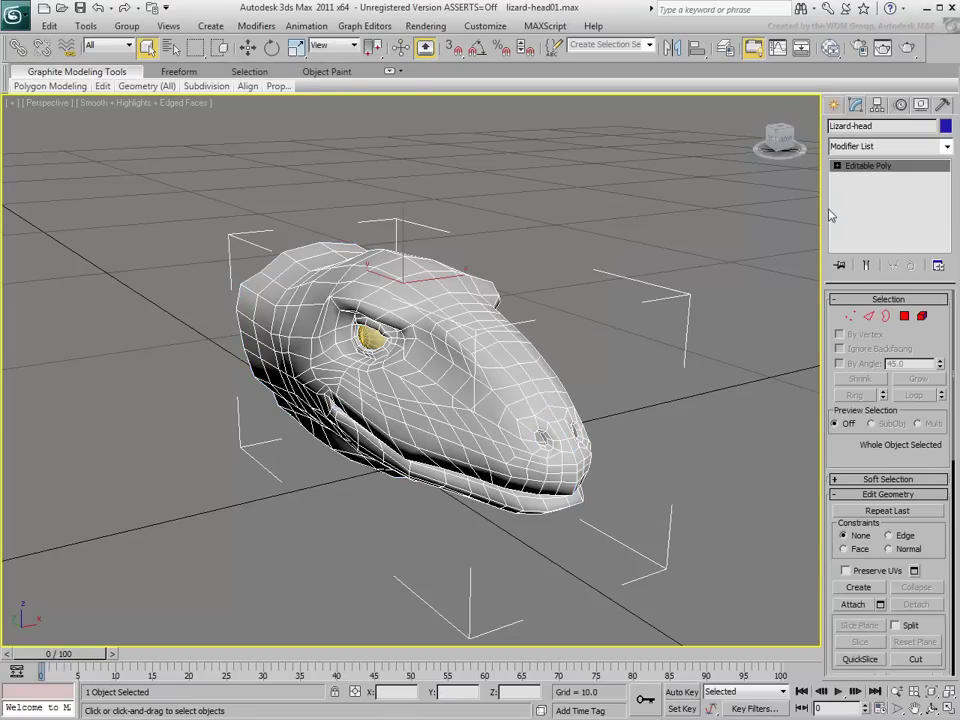
click(617, 354)
Step: Begin an export with gw::OBJ-Exporter as the file type
middle_drag(572, 375, 574, 366)
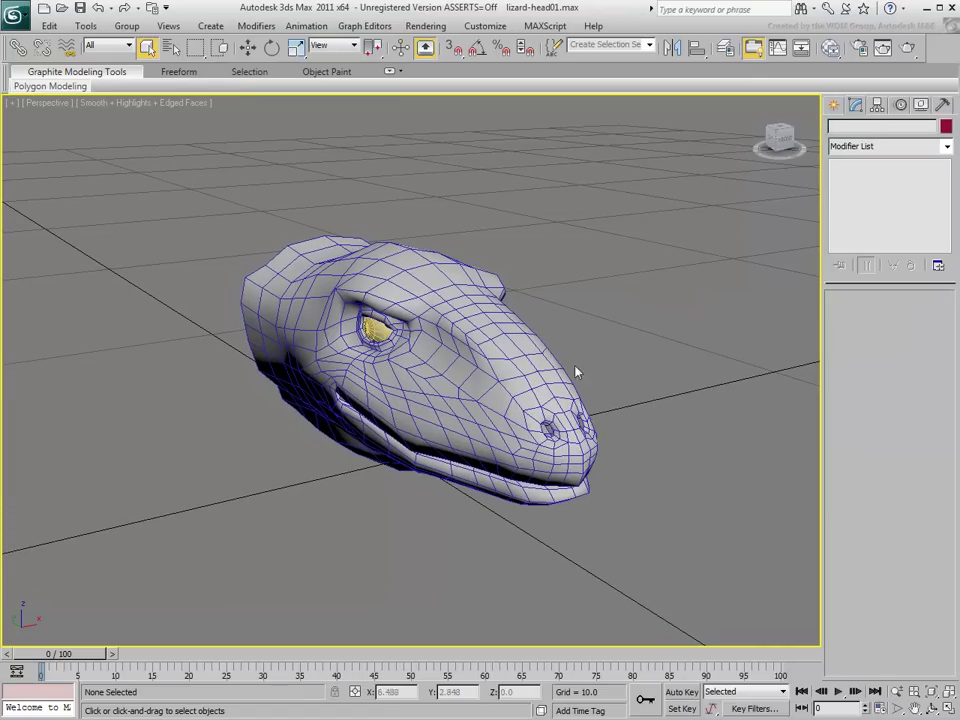
click(14, 16)
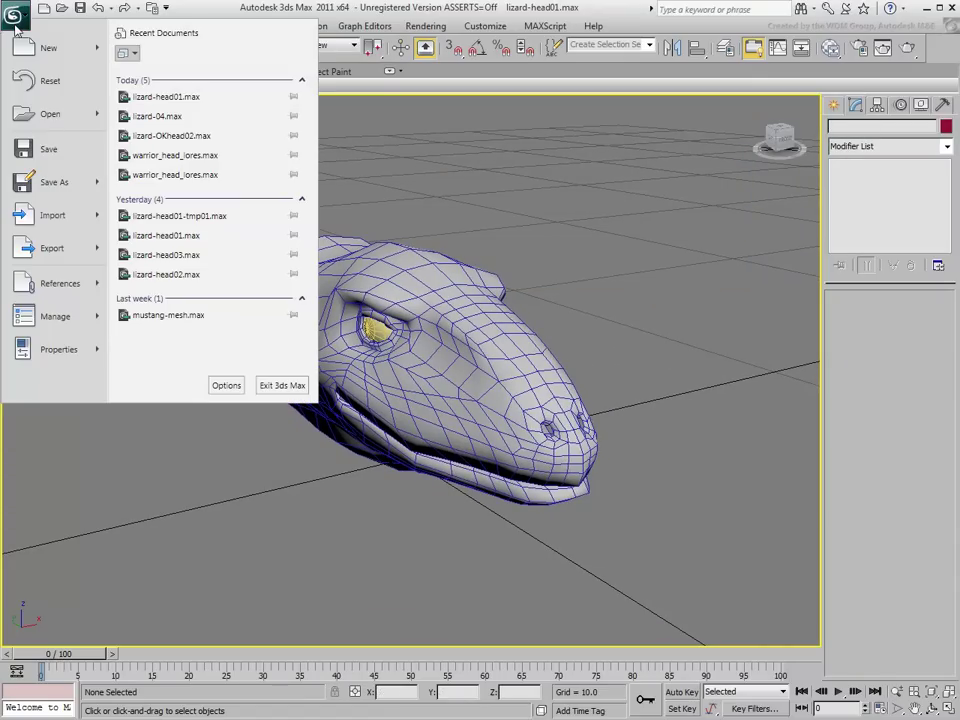
click(62, 252)
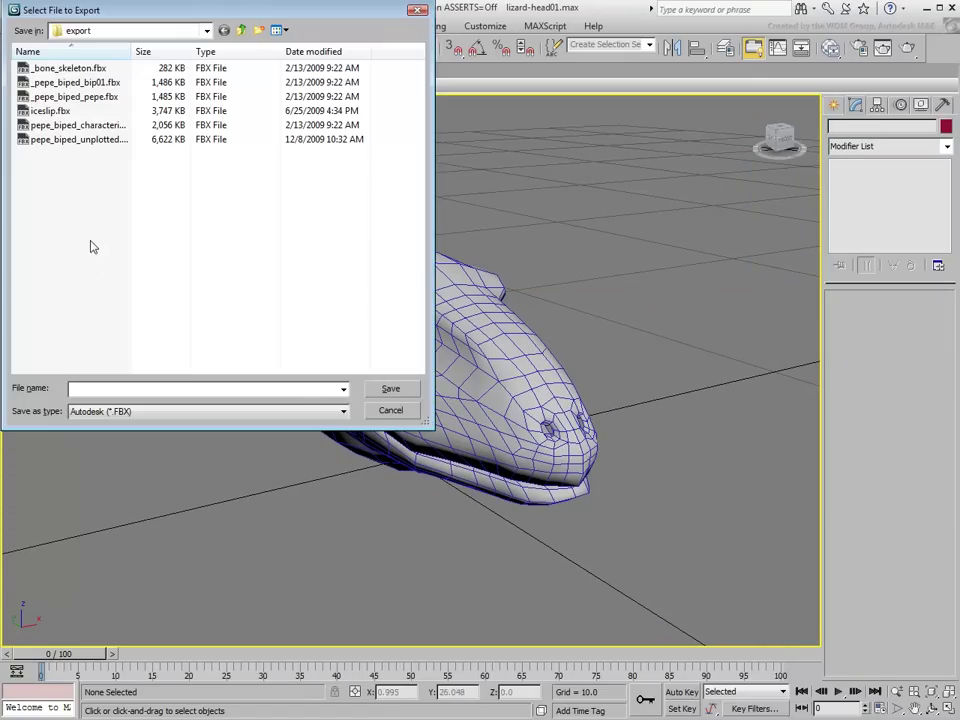
click(343, 411)
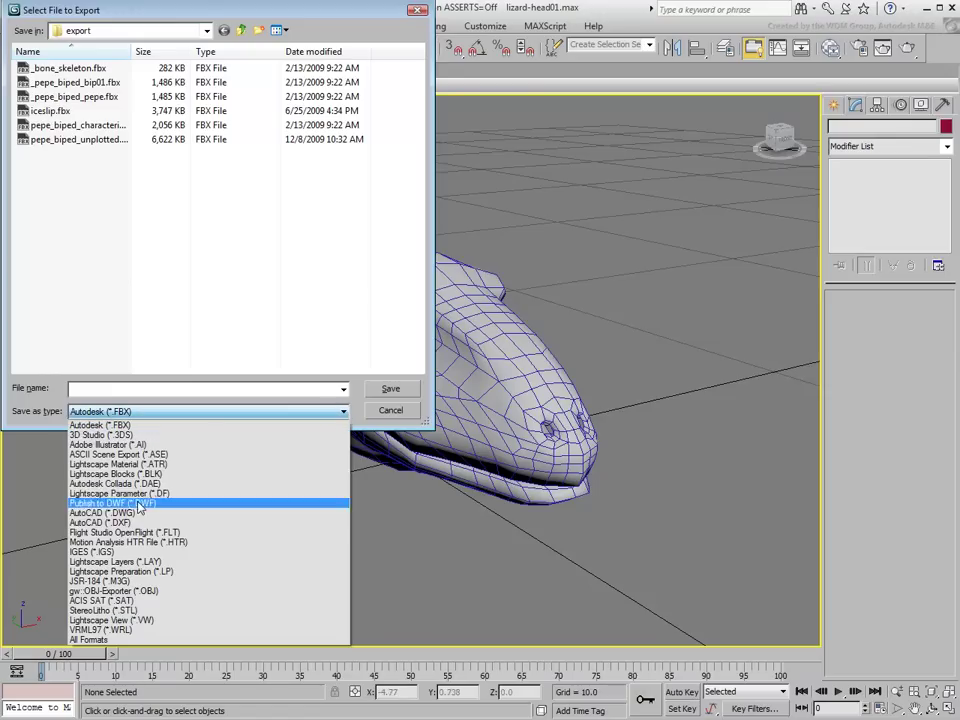
click(168, 596)
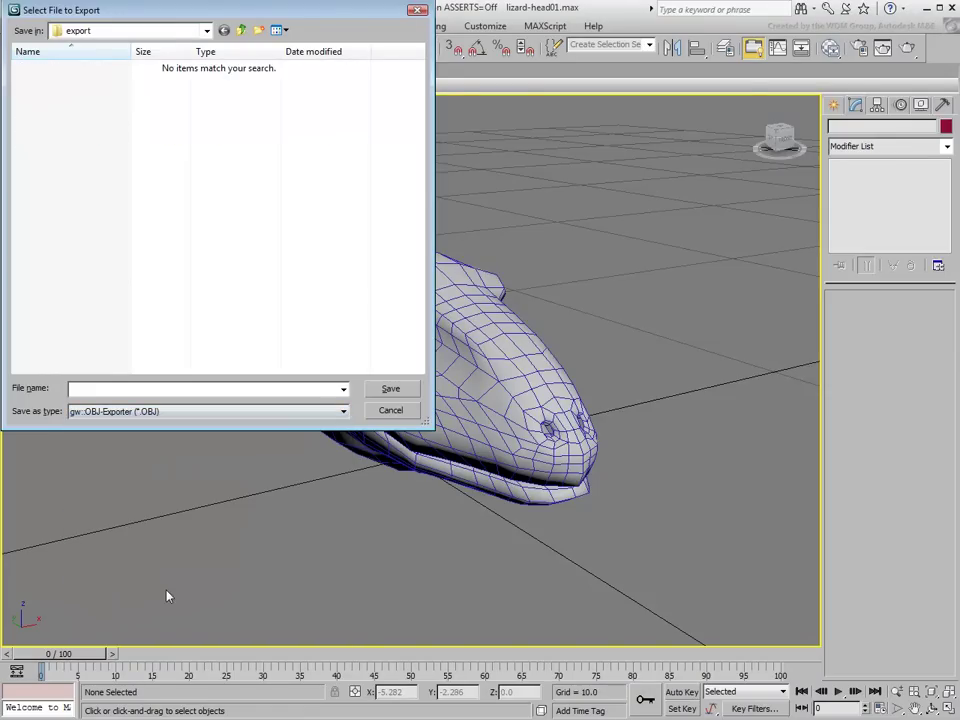
Step: Target the Mudbox_Interop folder and enter Lizard-Head as the file name
click(207, 30)
click(90, 148)
click(105, 387)
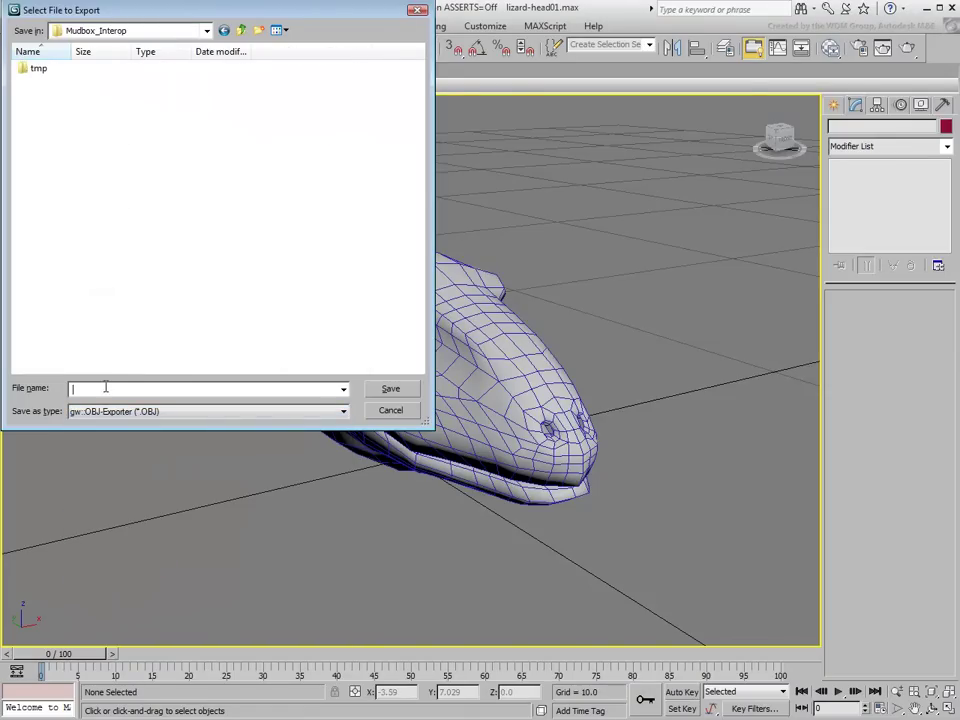
text(l)
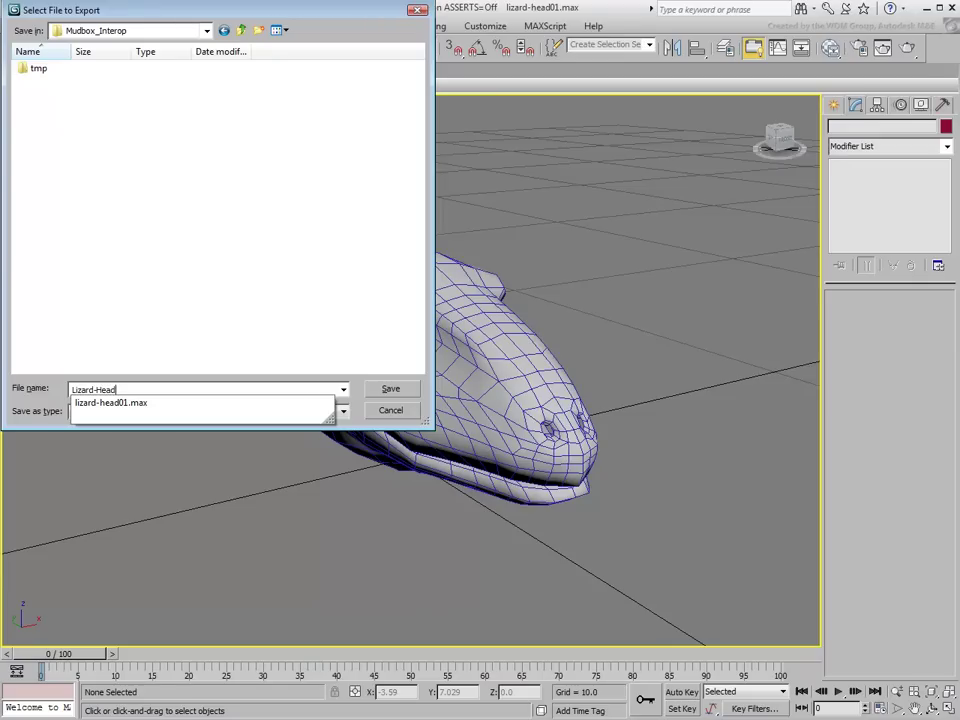
Step: Save the file and choose the Mudbox OBJ export preset
click(390, 388)
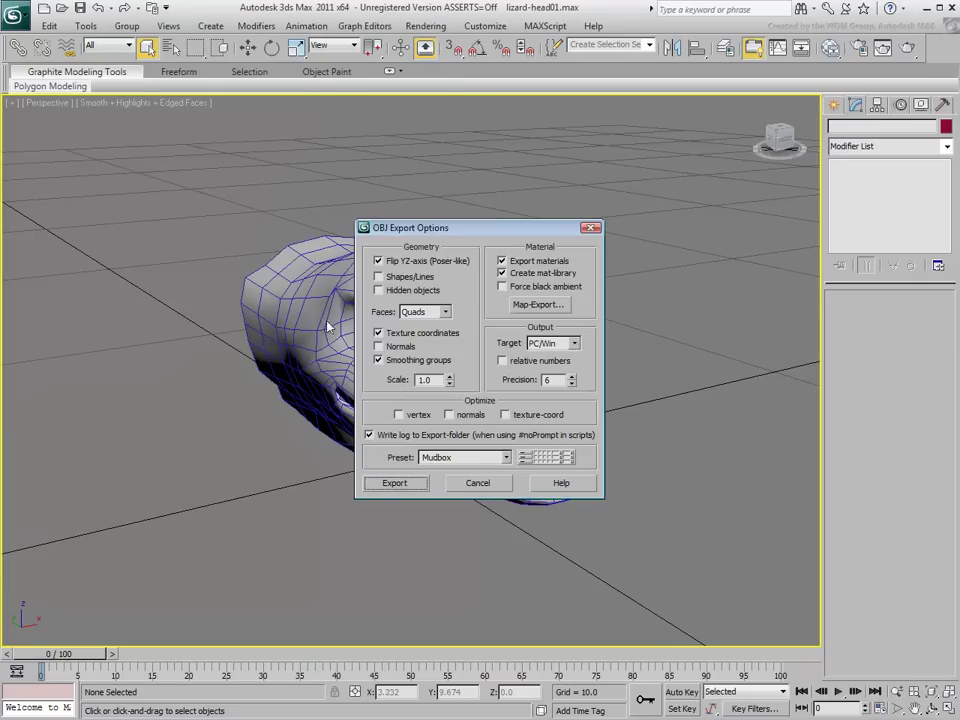
click(505, 458)
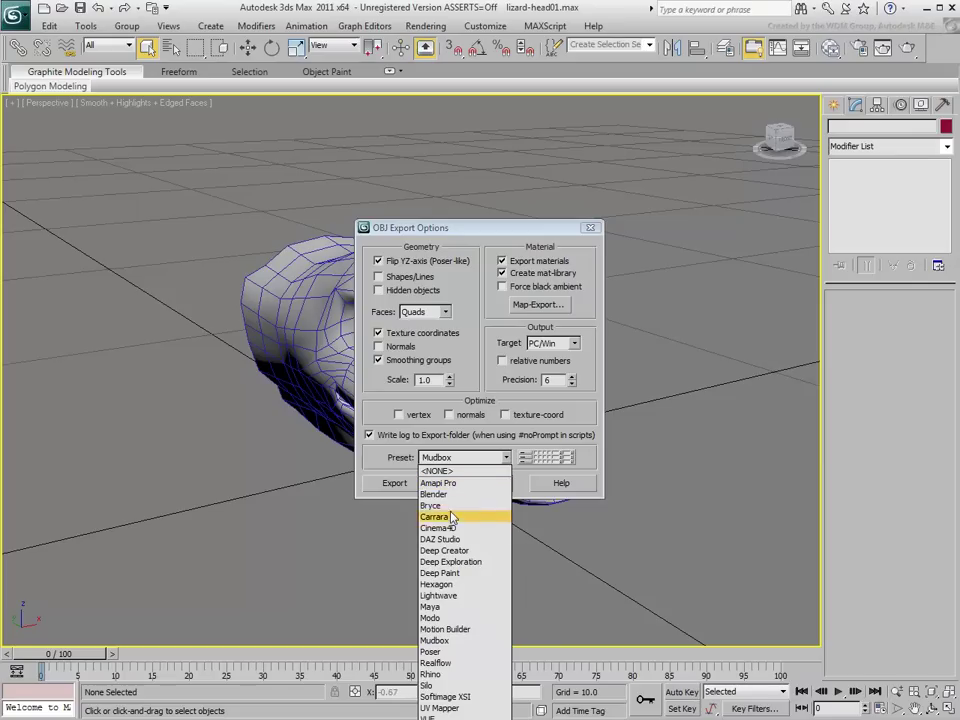
click(448, 641)
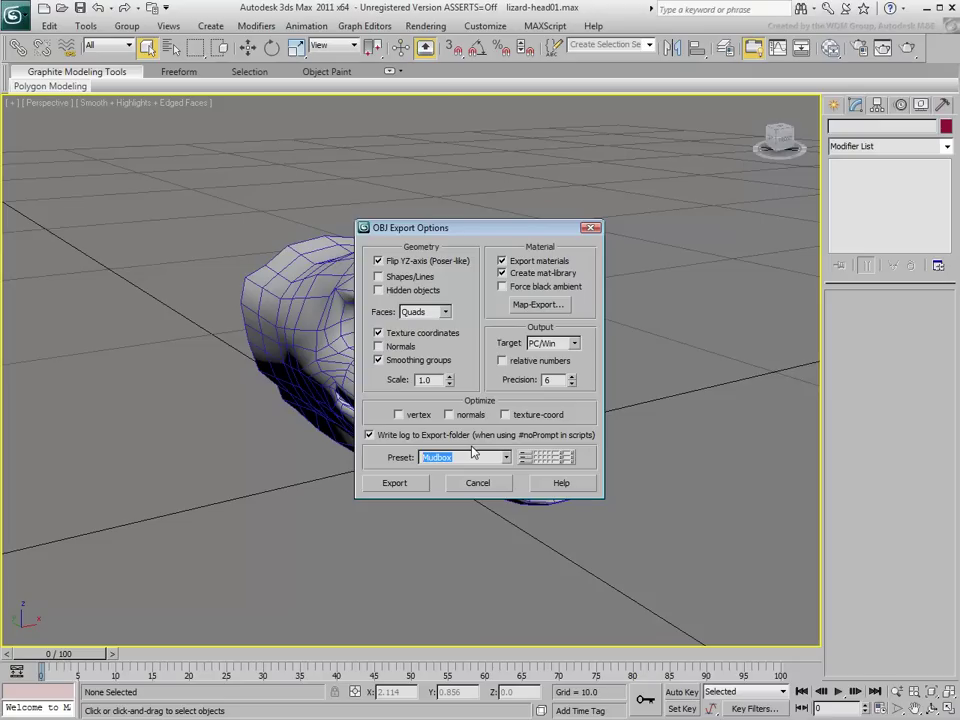
Step: Export with Export materials and Create mat-library turned off, then close the summary
click(502, 261)
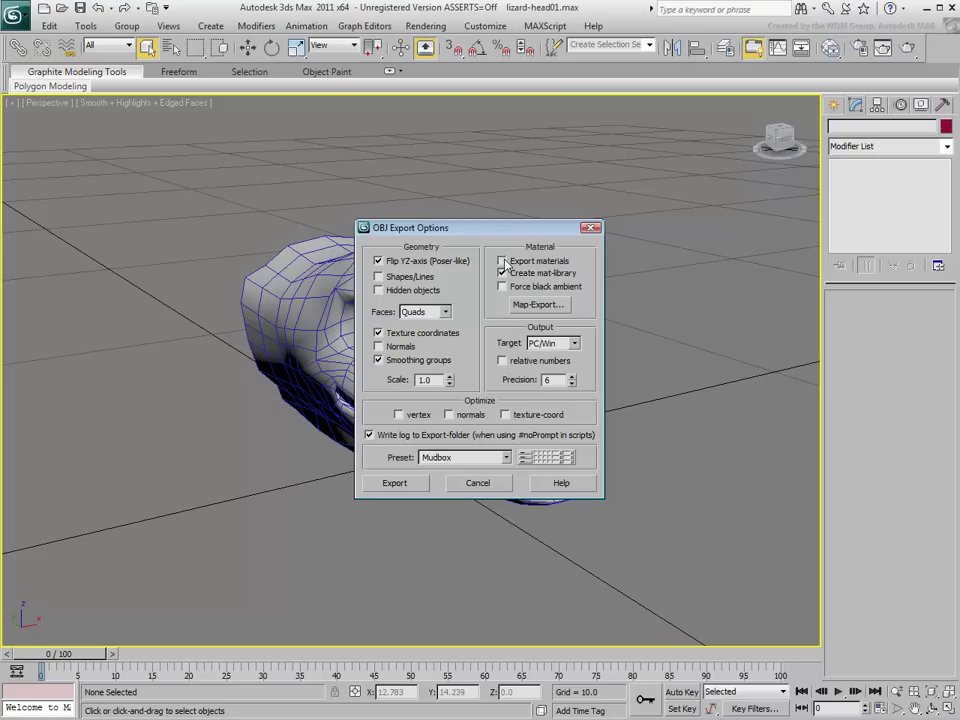
click(502, 273)
click(502, 274)
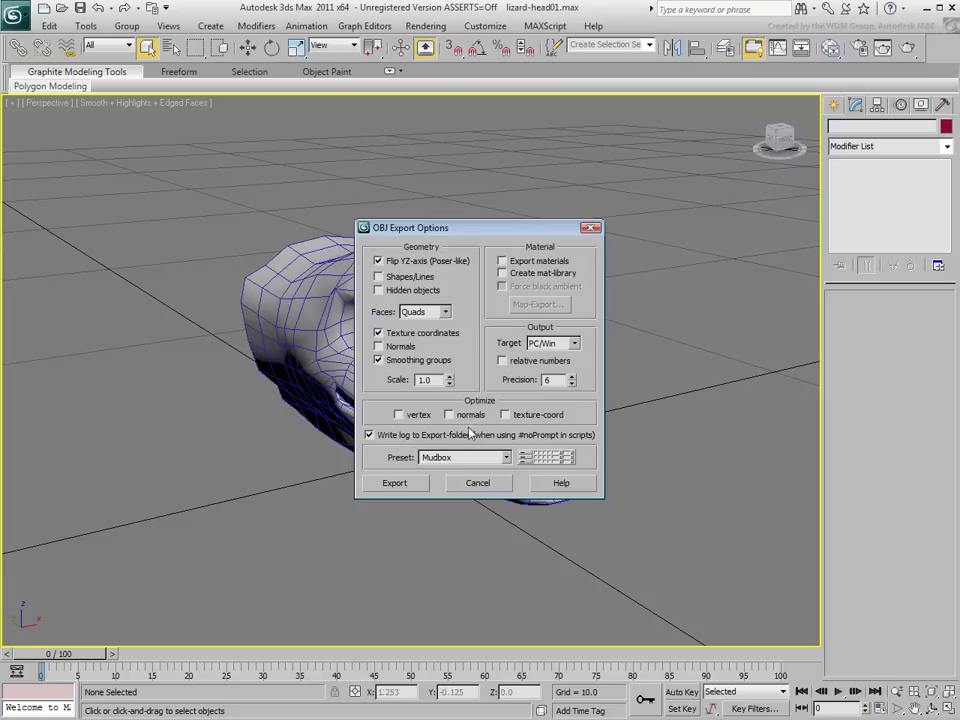
click(396, 486)
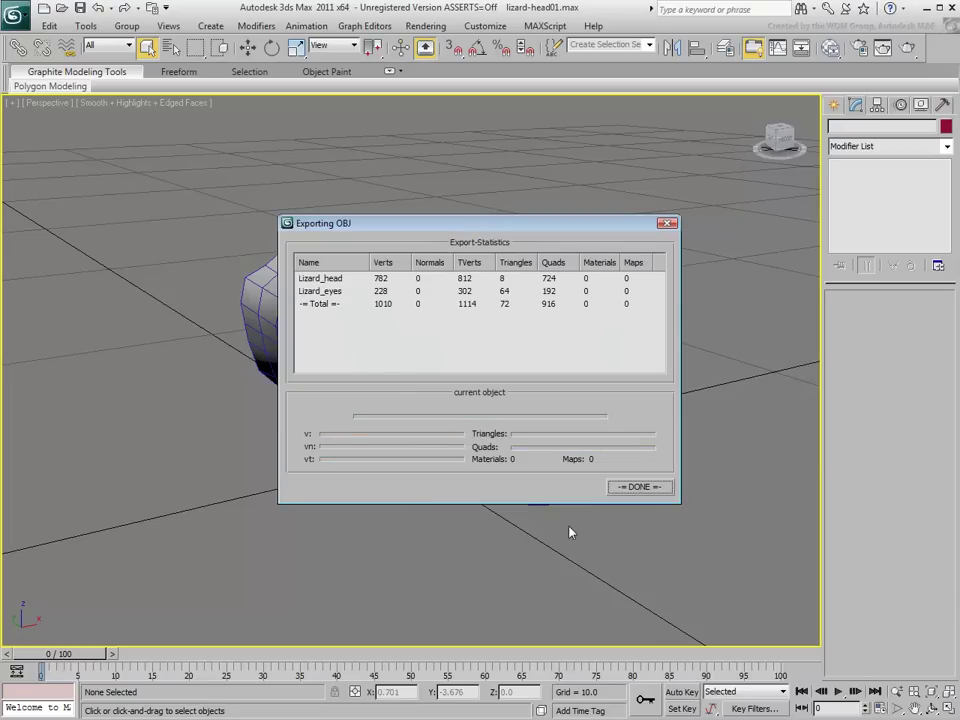
click(640, 486)
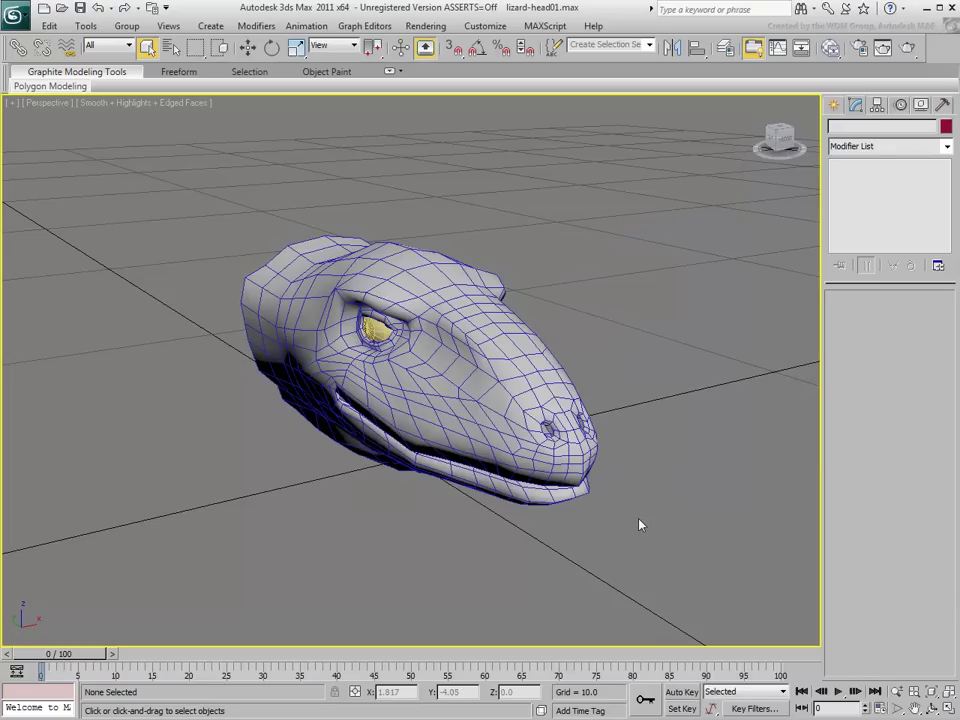